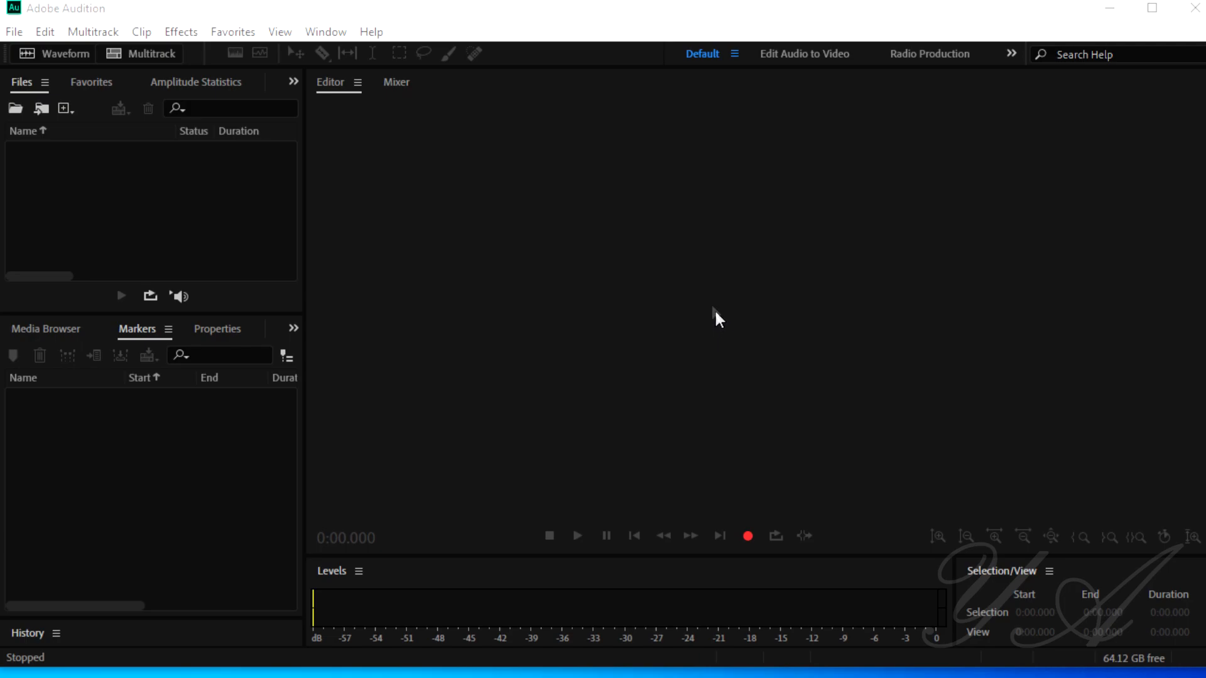
# Step: Open the Windows Control Panel's Sound settings and show the list of recording devices
pyautogui.press('super')
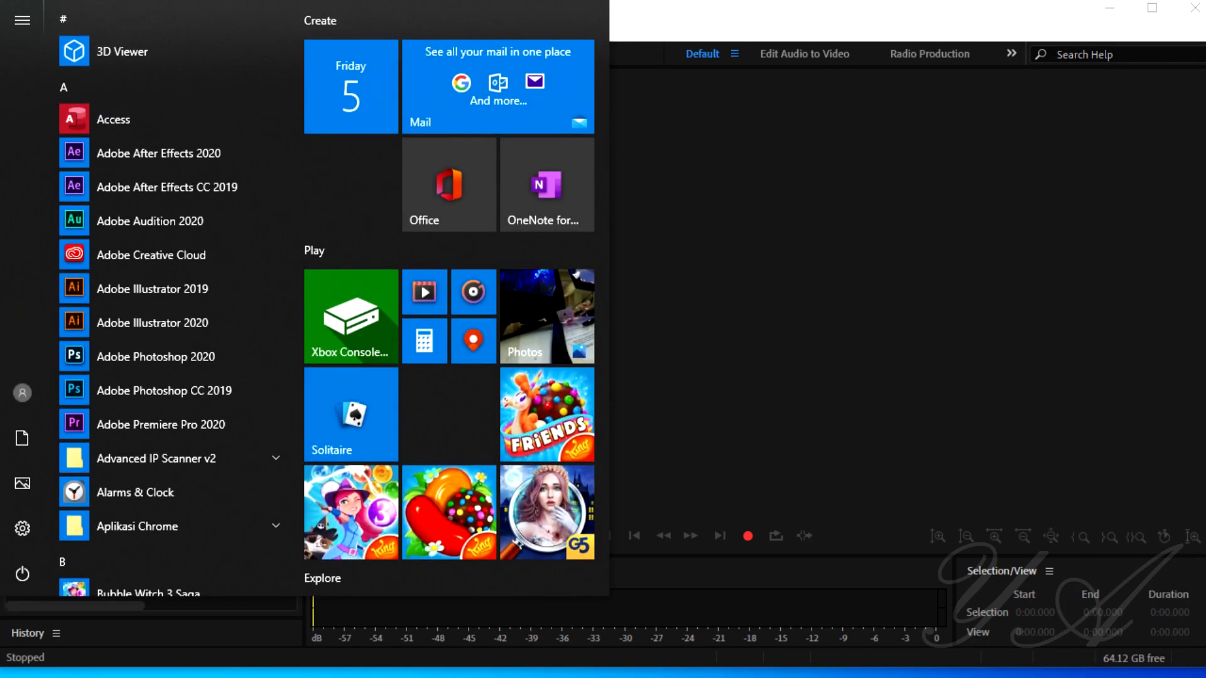
pyautogui.write('con')
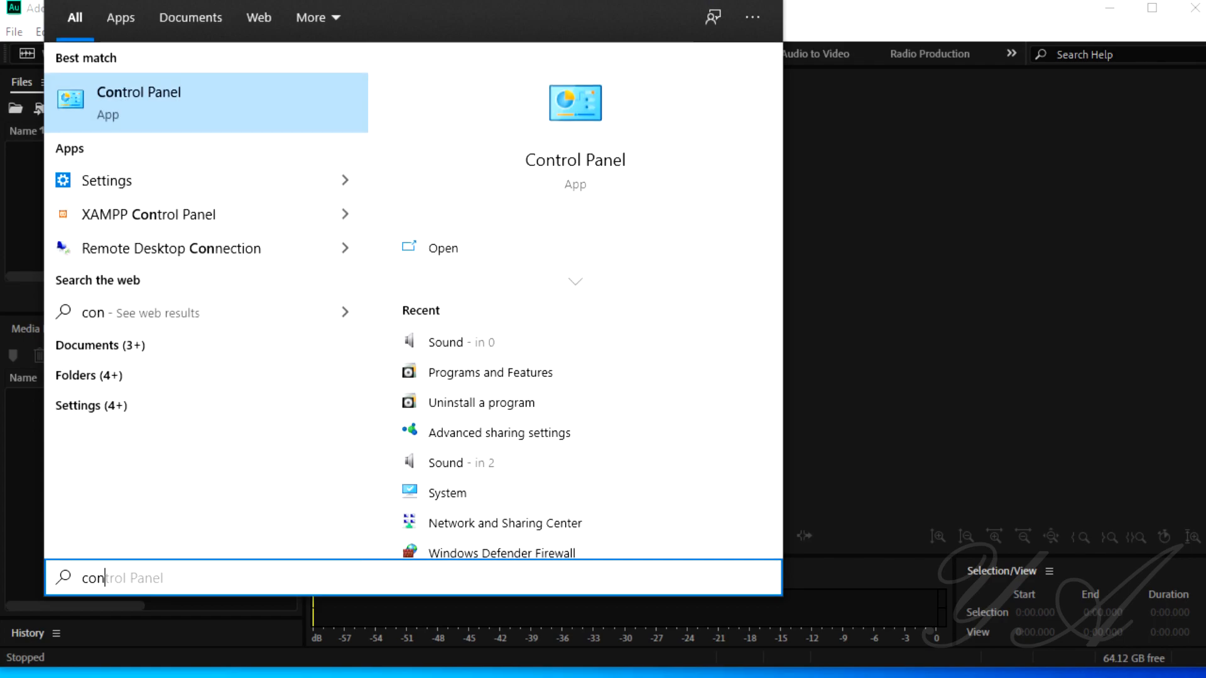
pyautogui.click(143, 107)
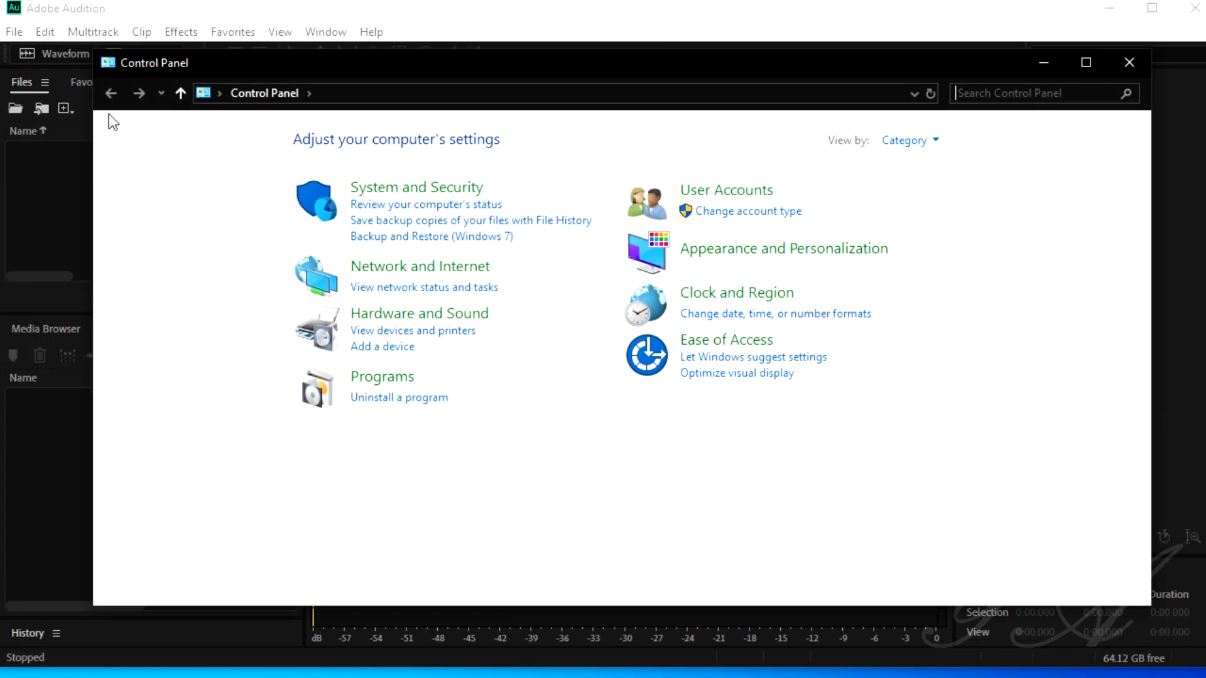
pyautogui.click(440, 319)
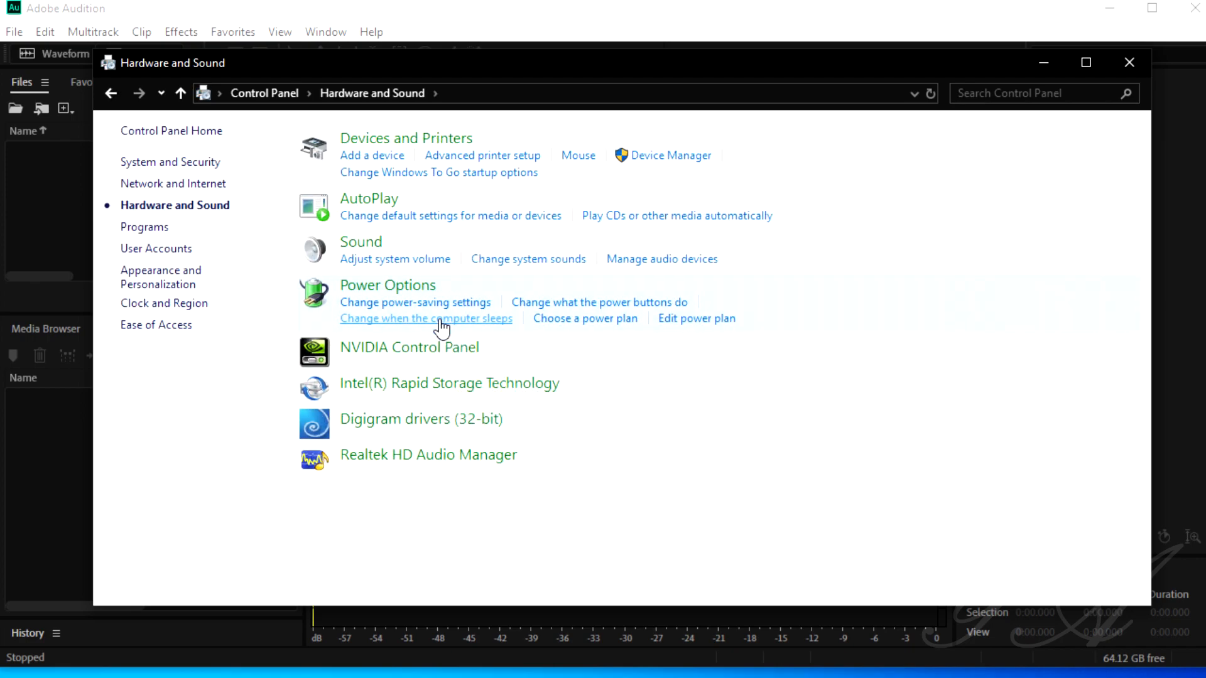
pyautogui.click(375, 247)
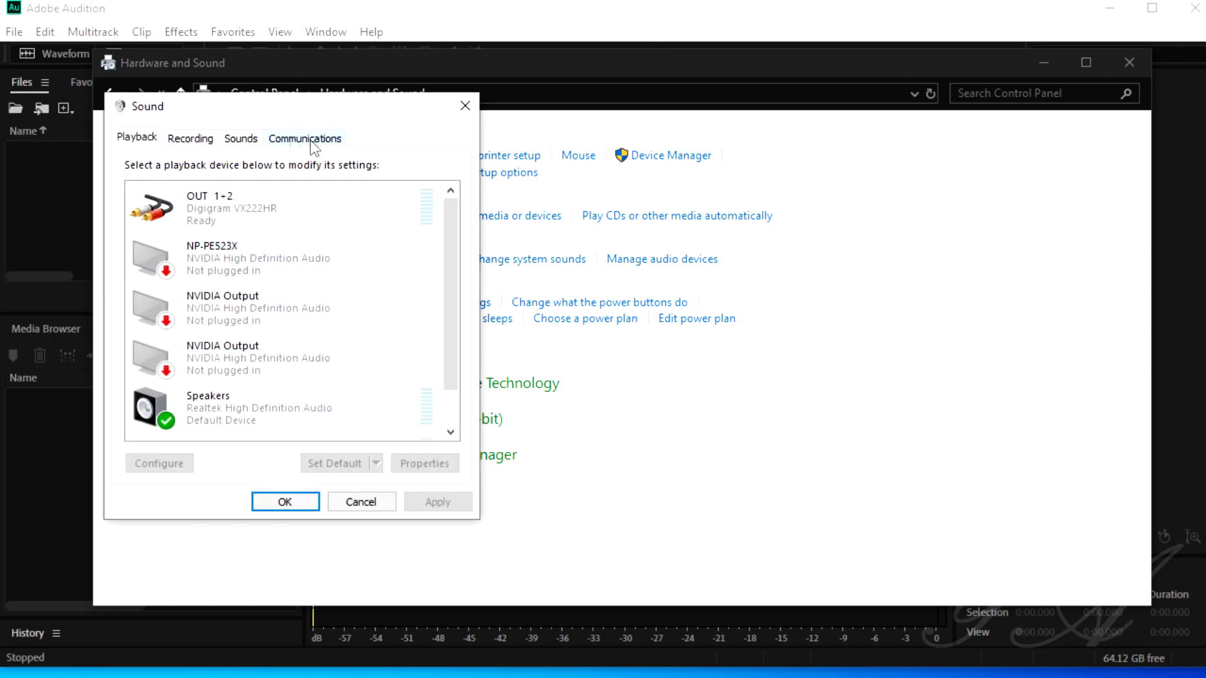
pyautogui.click(200, 141)
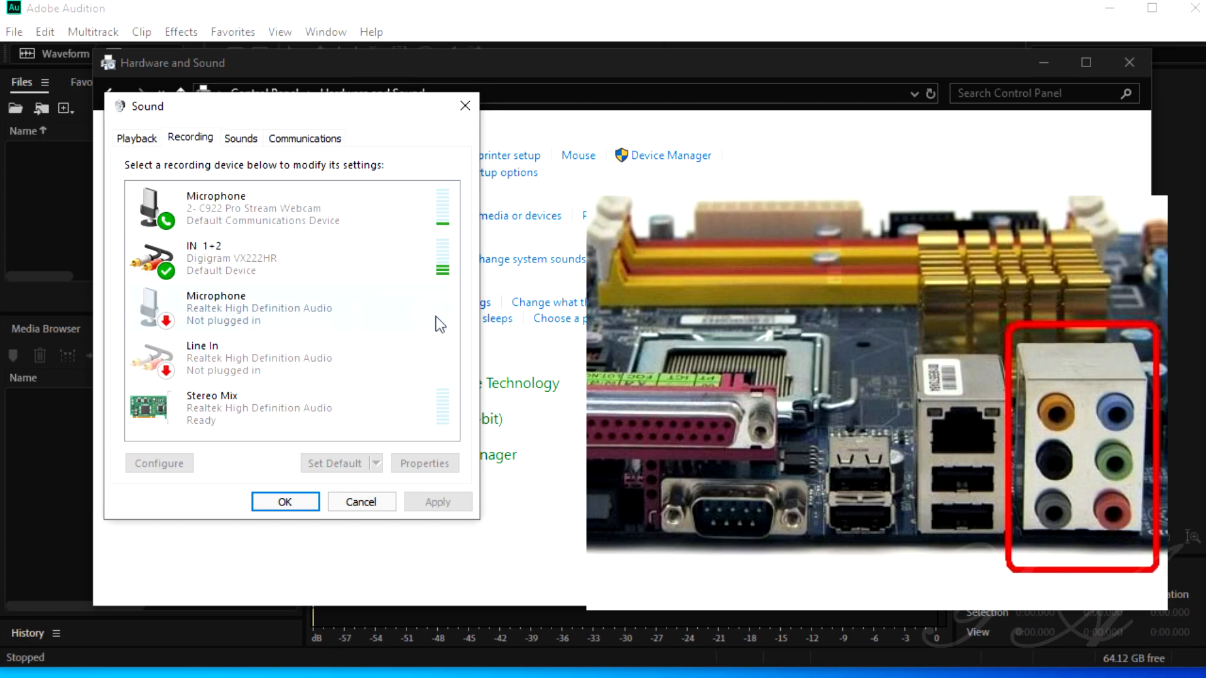
# Step: Check the level of the Digigram IN 1+2 recording device in its properties, leaving it as is
pyautogui.click(249, 296)
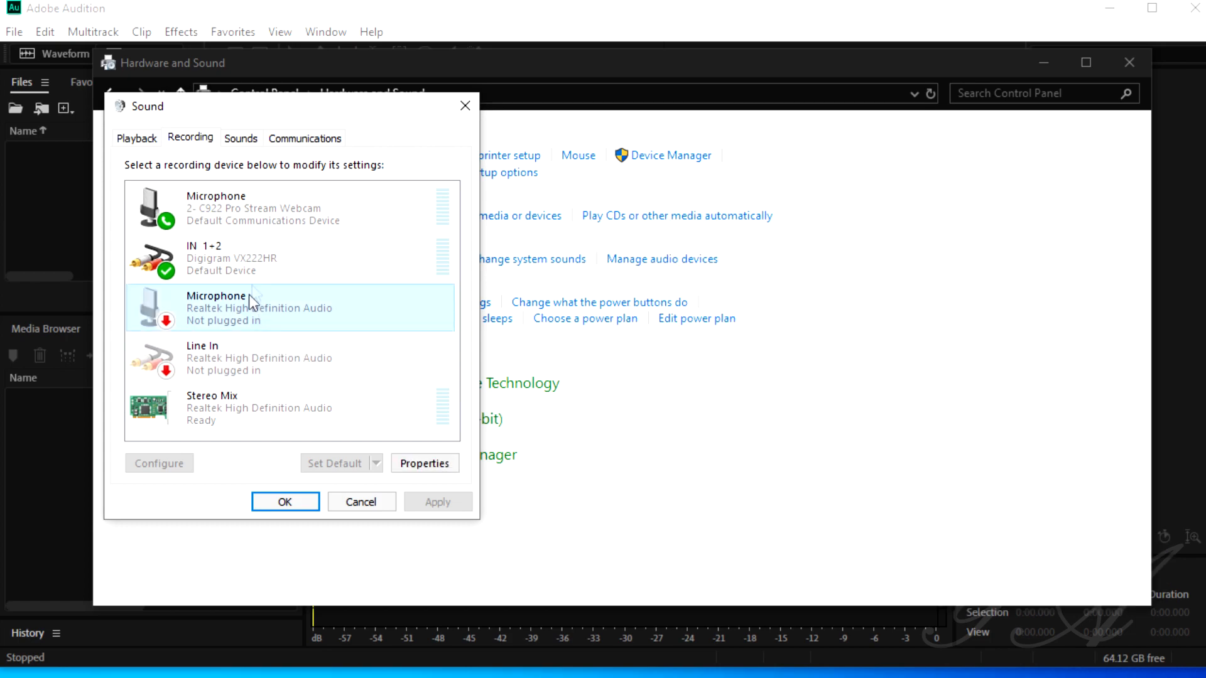
pyautogui.click(260, 259)
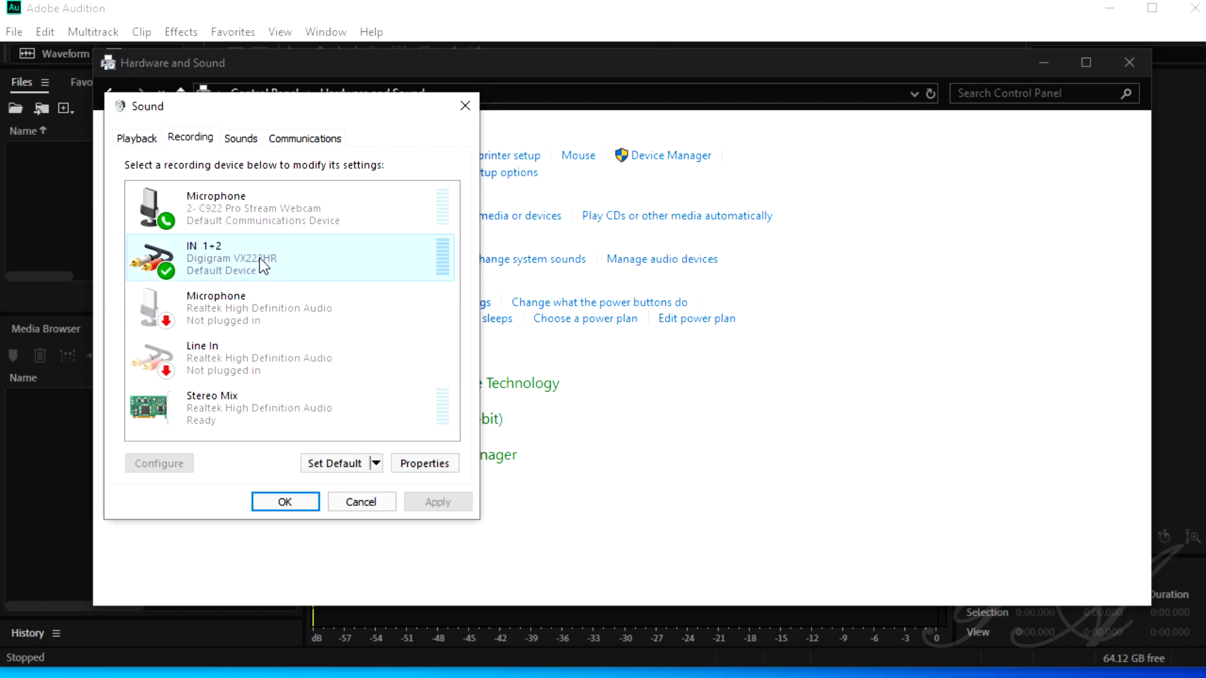
pyautogui.click(413, 465)
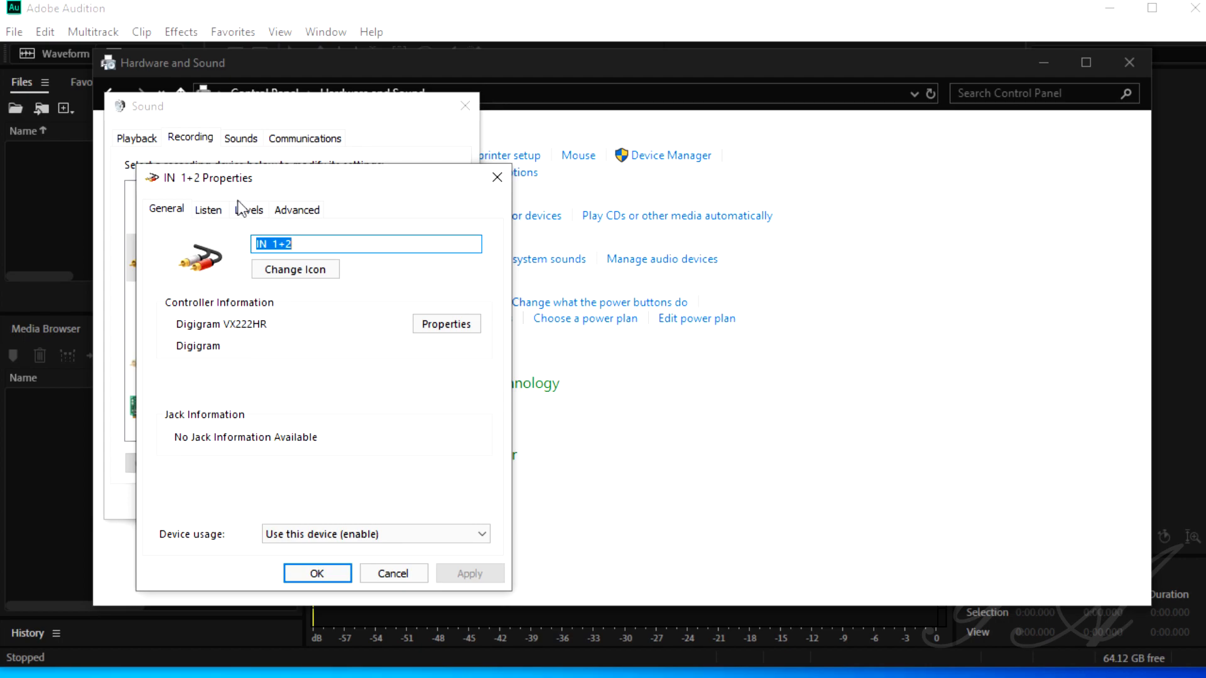
pyautogui.click(238, 213)
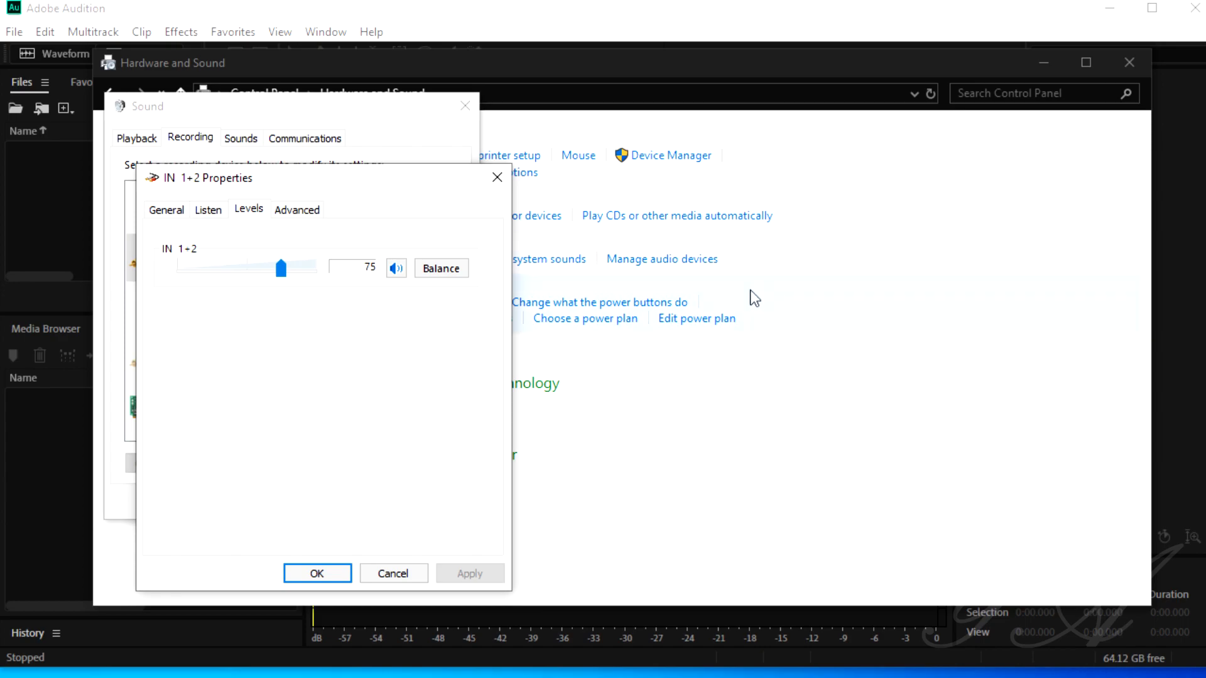
pyautogui.click(497, 178)
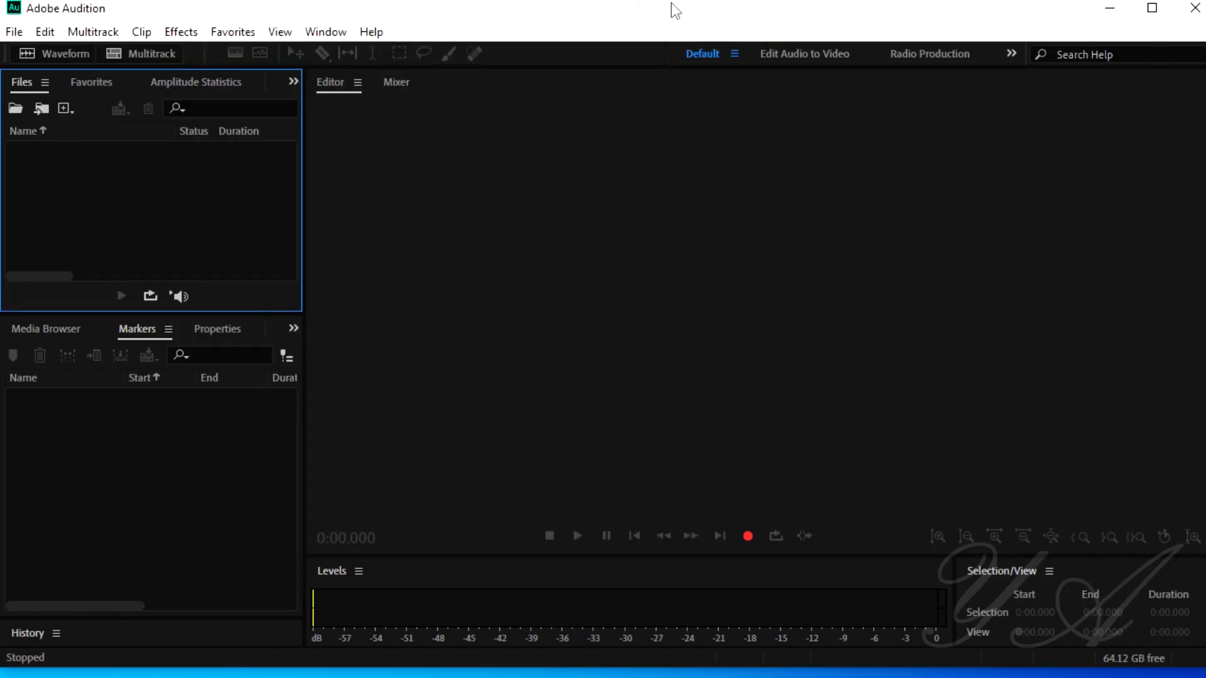
# Step: Switch to Adobe Audition and open the Audio Hardware preferences
pyautogui.click(672, 9)
pyautogui.click(15, 31)
pyautogui.moveTo(44, 32)
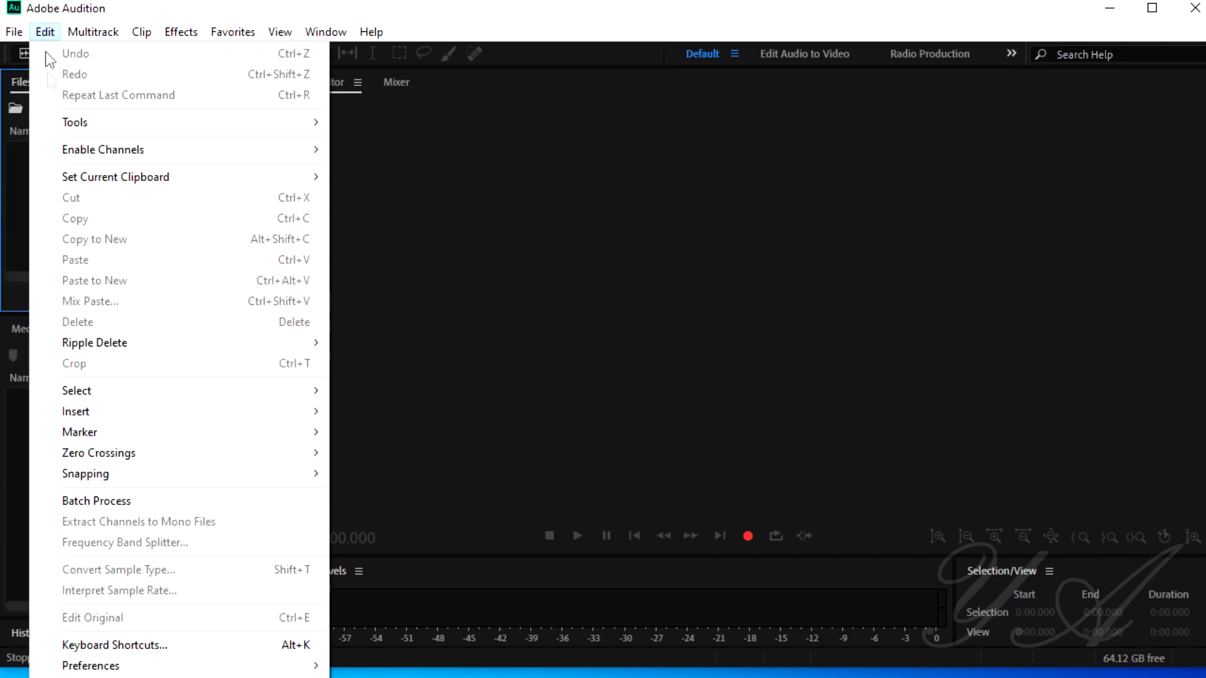
pyautogui.moveTo(314, 665)
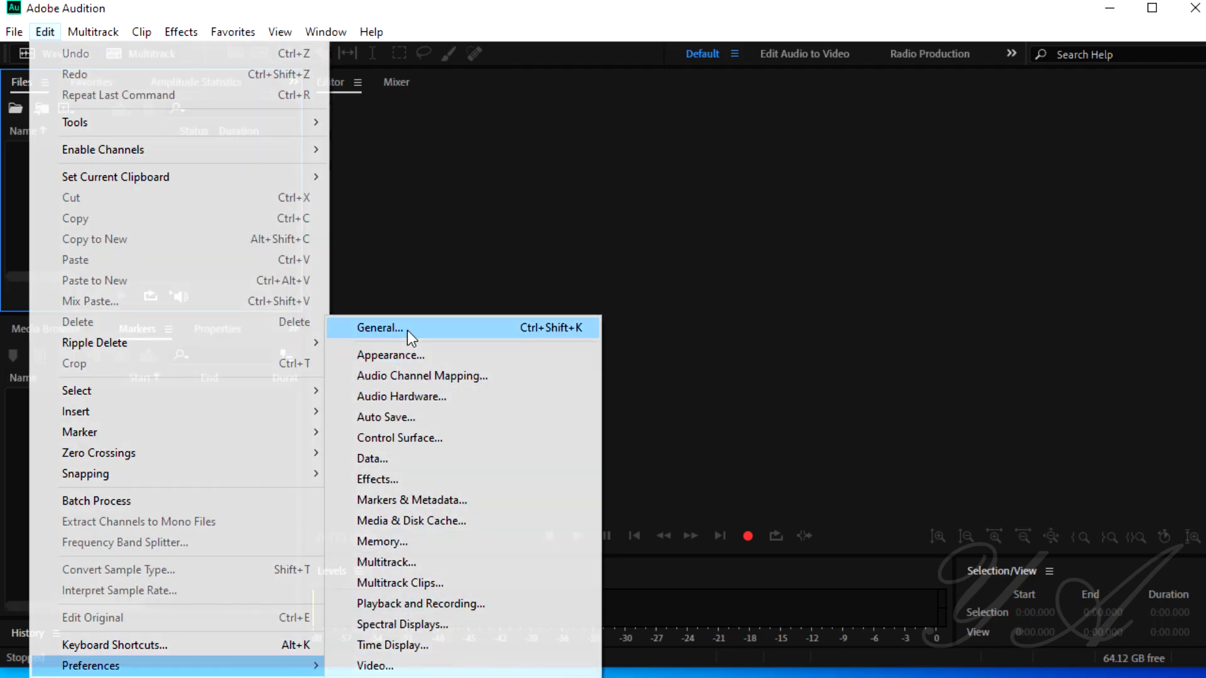
pyautogui.click(406, 327)
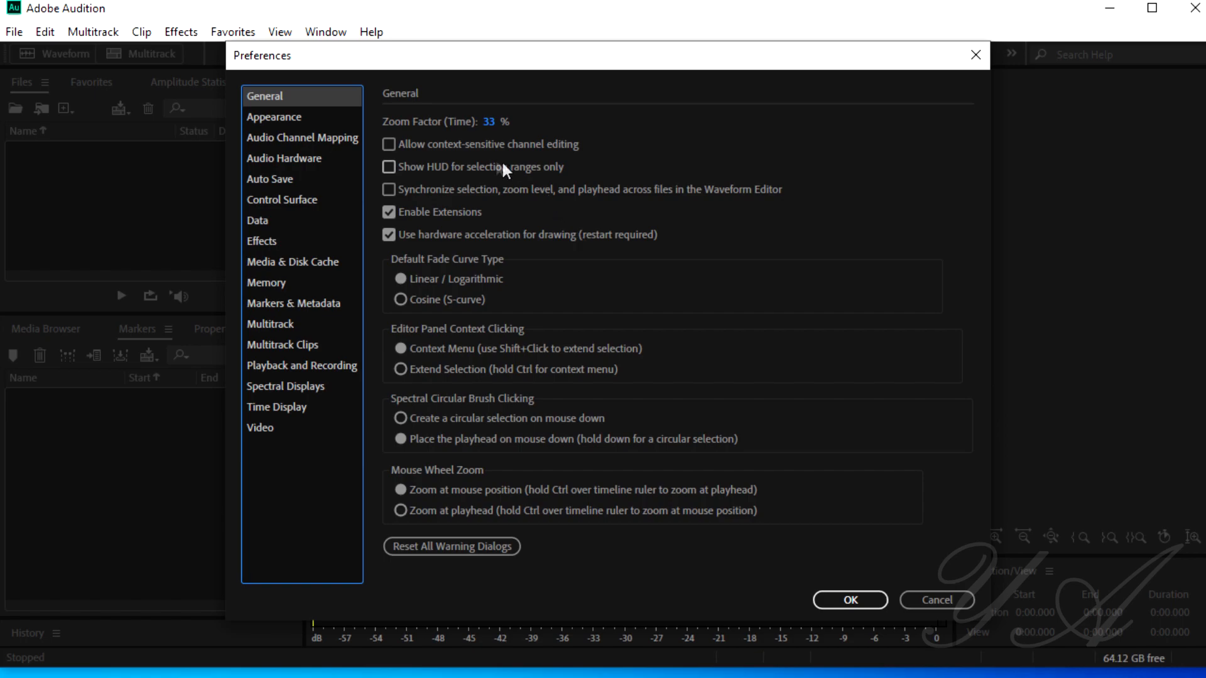
pyautogui.click(308, 160)
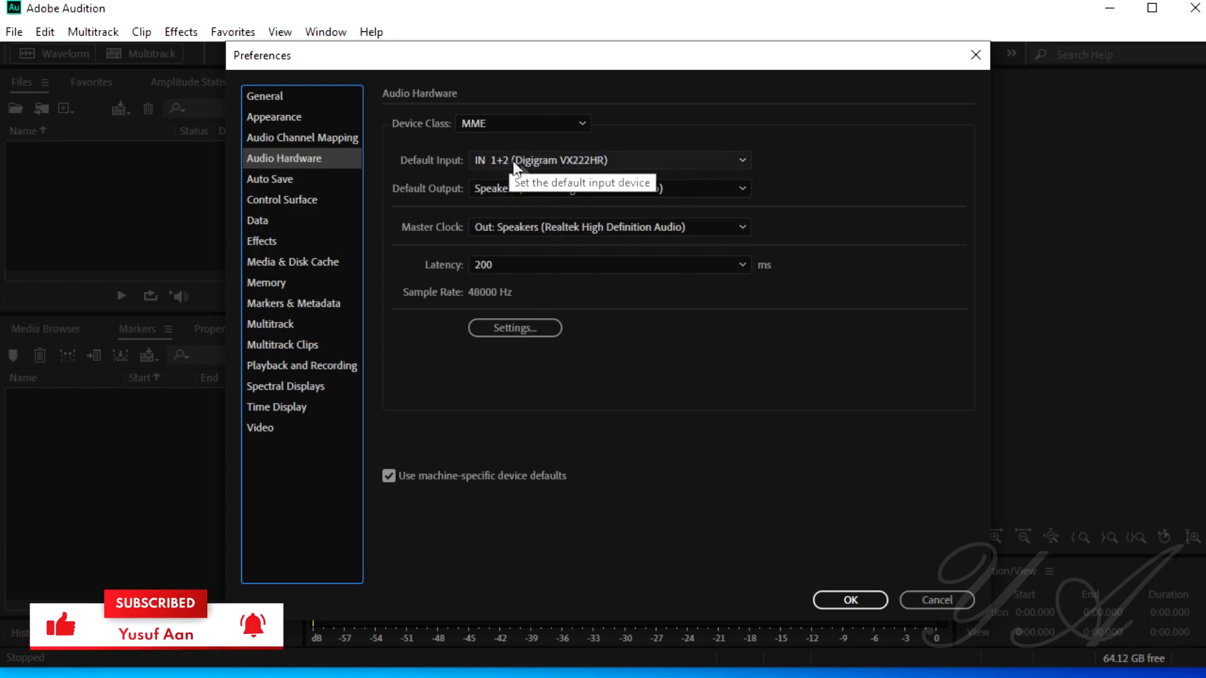
# Step: Compare Audition's default input choices with the Windows recording devices, and accept the preferences with IN 1+2 (Digigram VX222HR) as input
pyautogui.hotkey('alt', 'Tab')
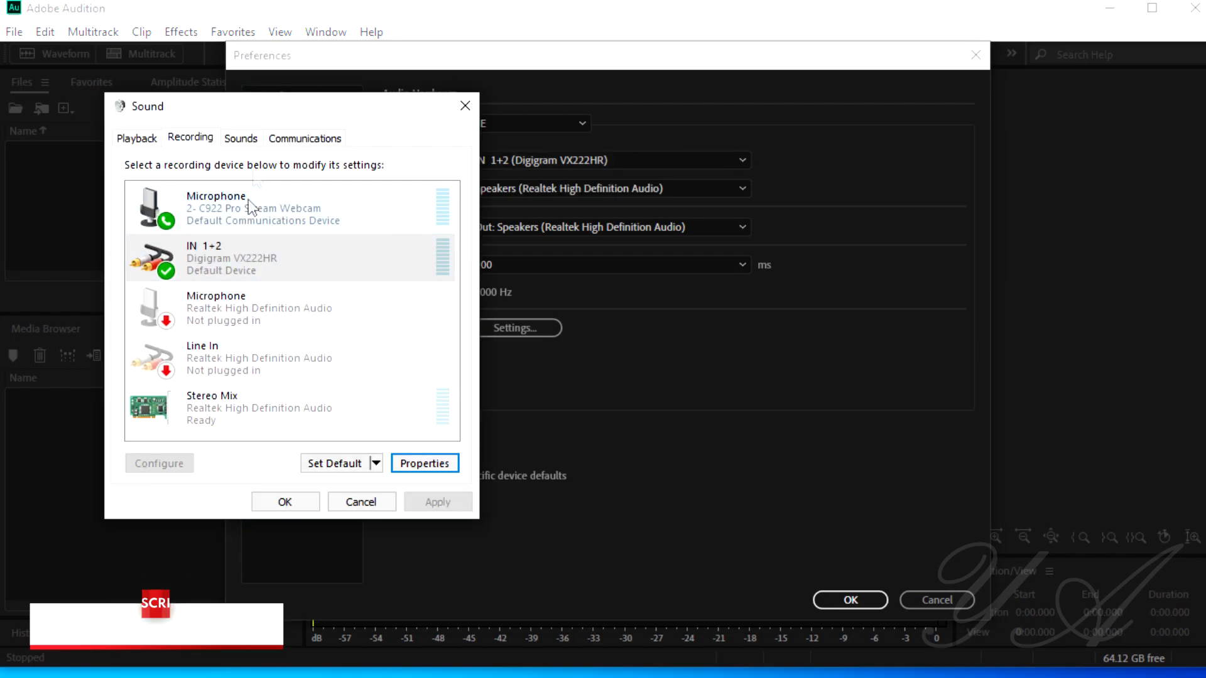
pyautogui.moveTo(310, 106); pyautogui.dragTo(996, 80)
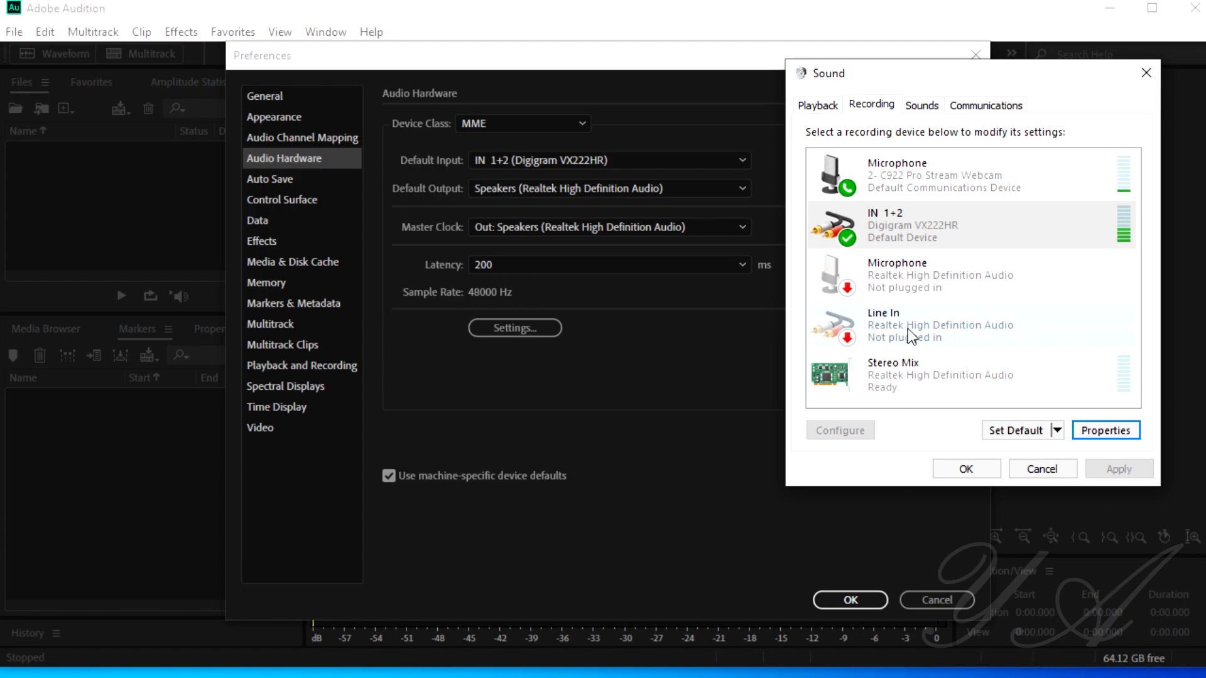
pyautogui.click(669, 162)
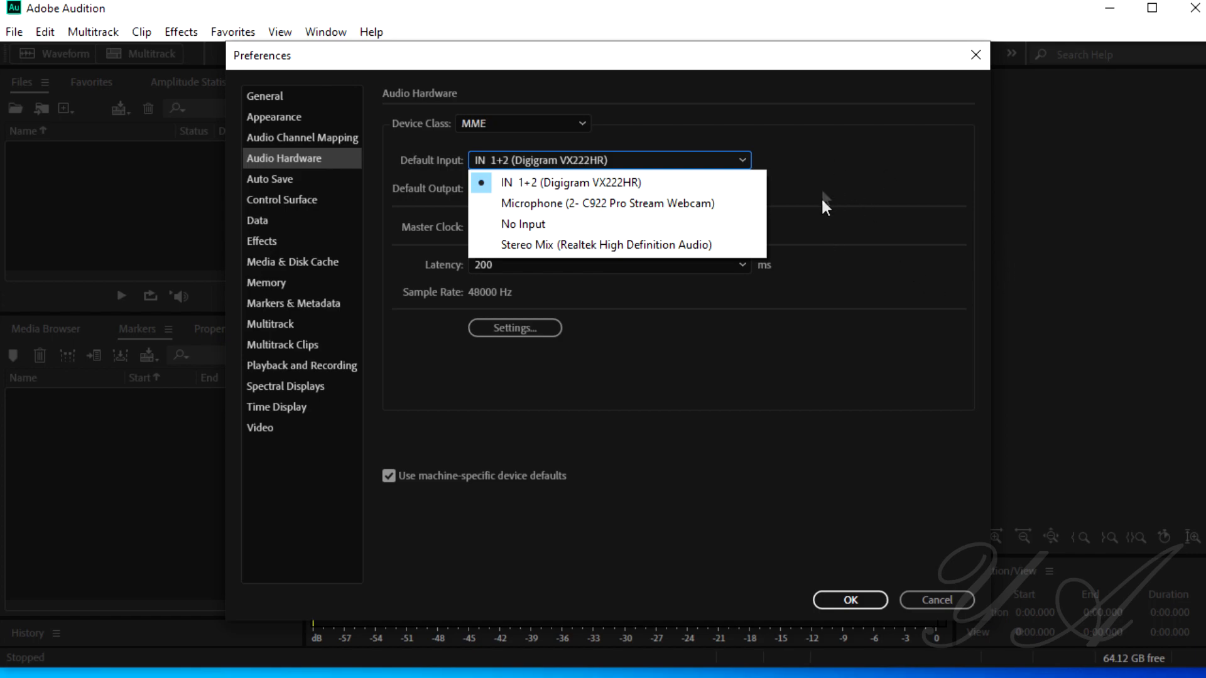
pyautogui.click(422, 2)
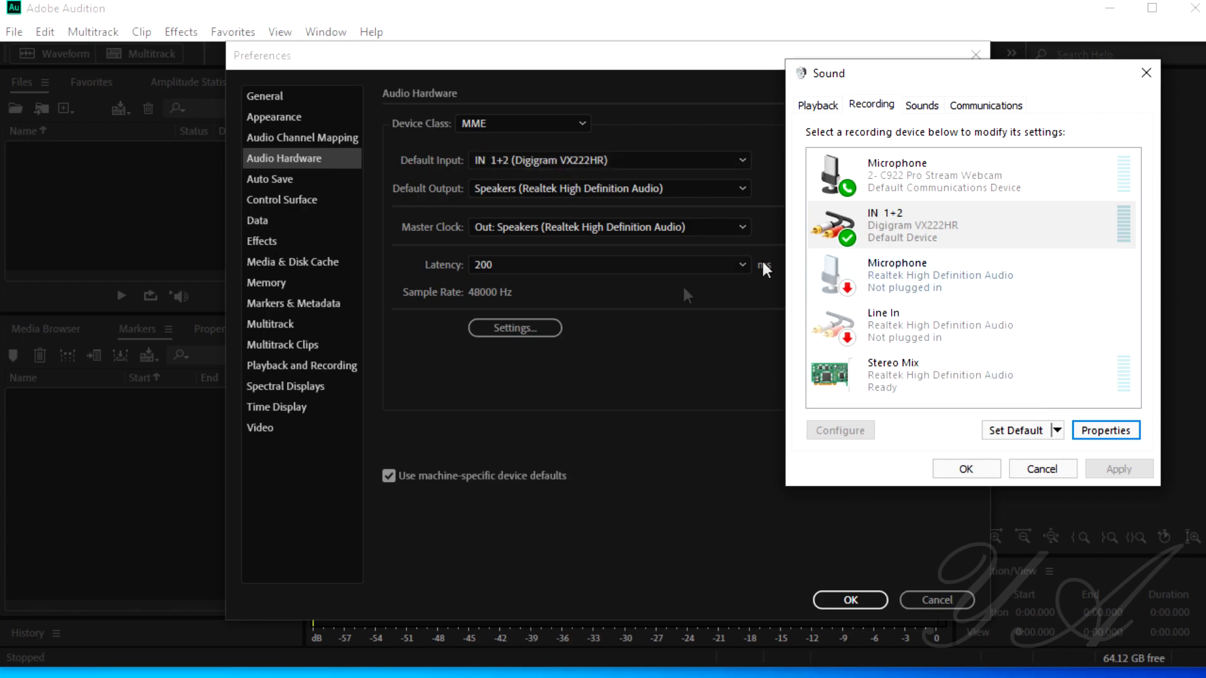
pyautogui.click(848, 600)
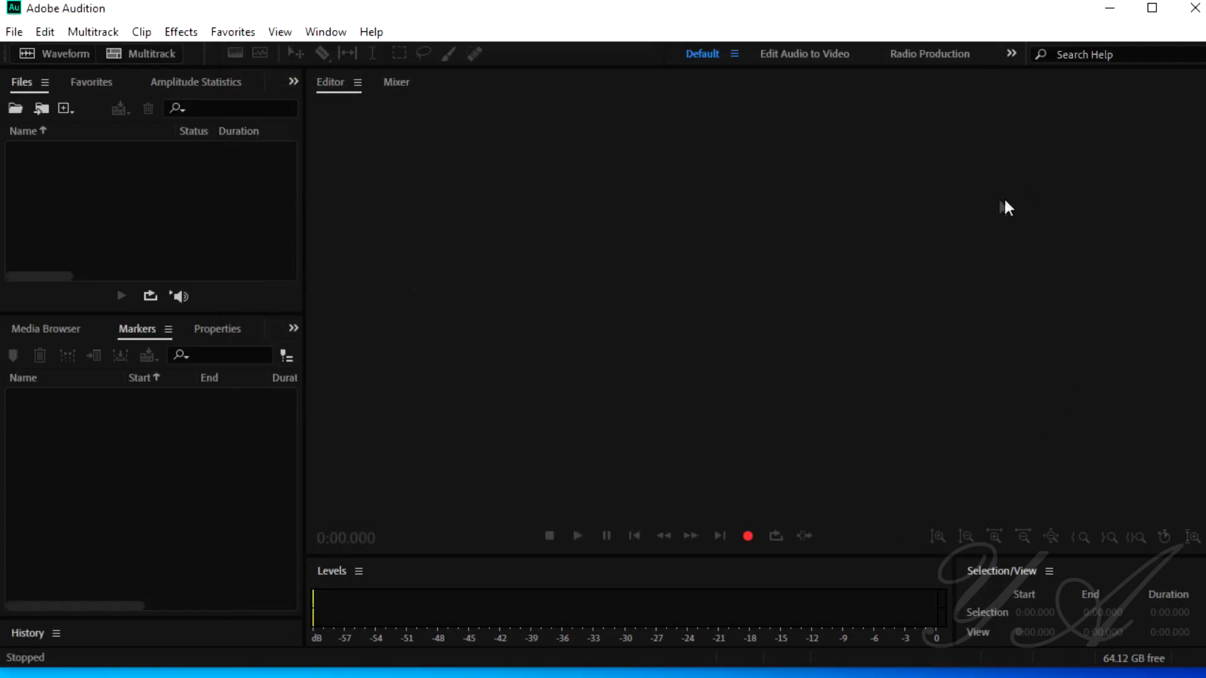
# Step: Start a new audio file with a sample rate of 48000 Hz
pyautogui.click(15, 34)
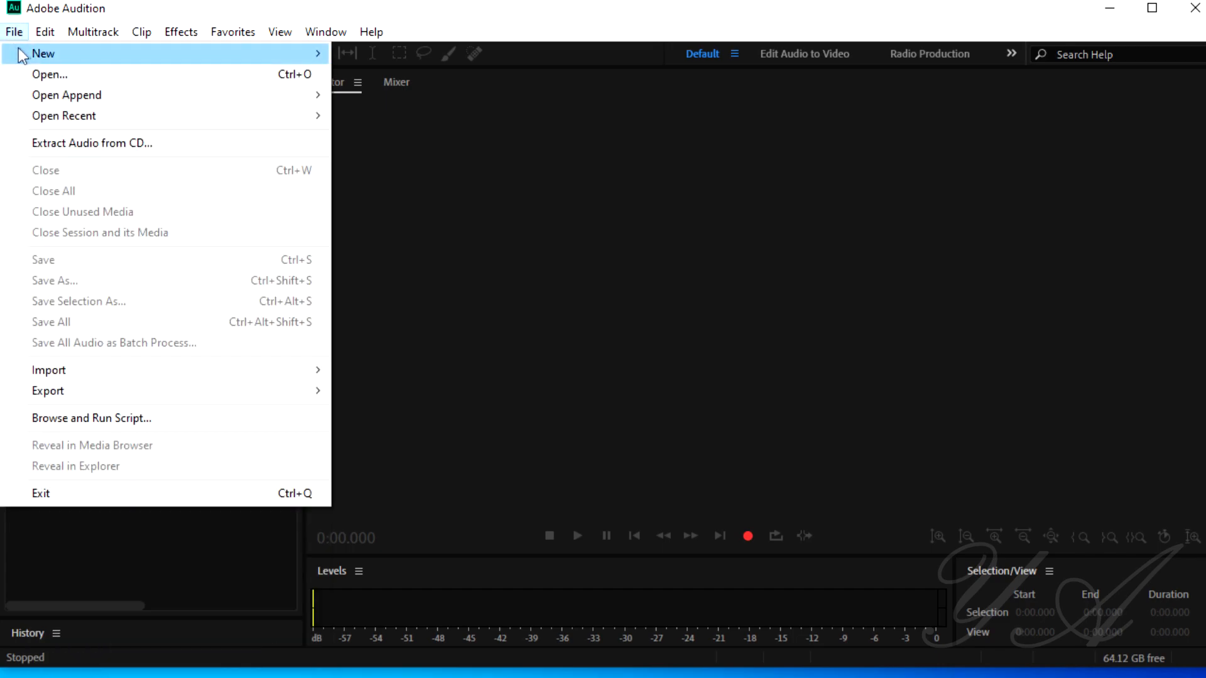
pyautogui.moveTo(154, 57)
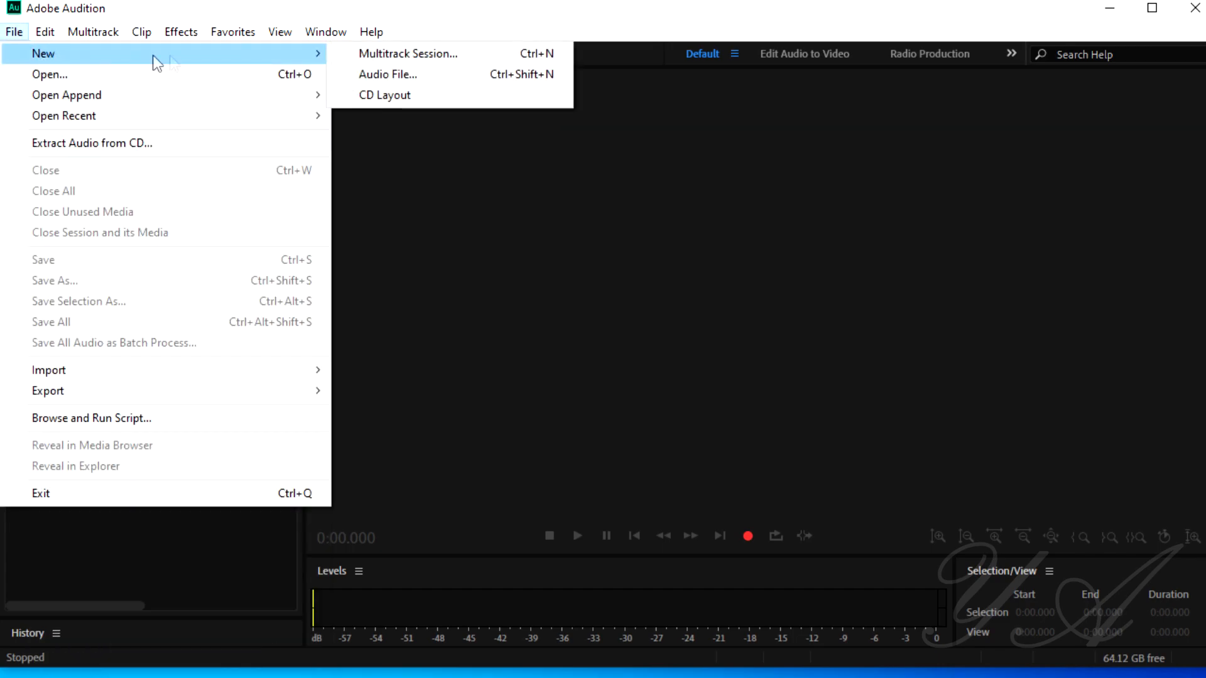
pyautogui.click(392, 72)
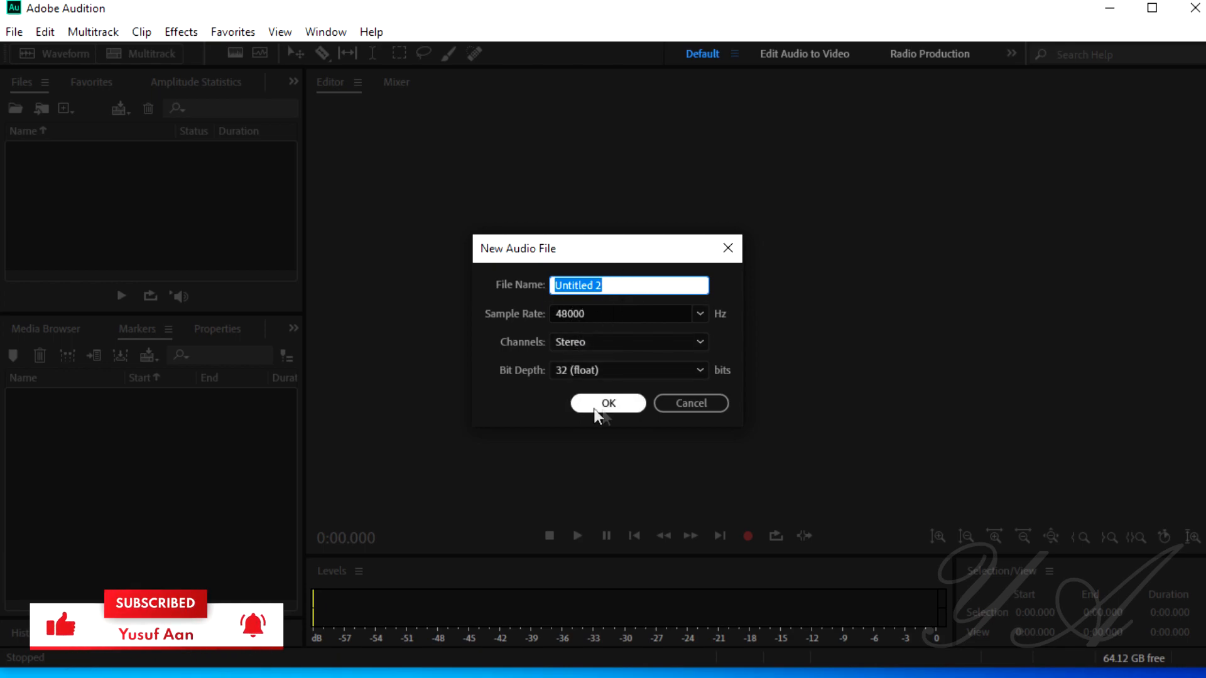
pyautogui.click(699, 314)
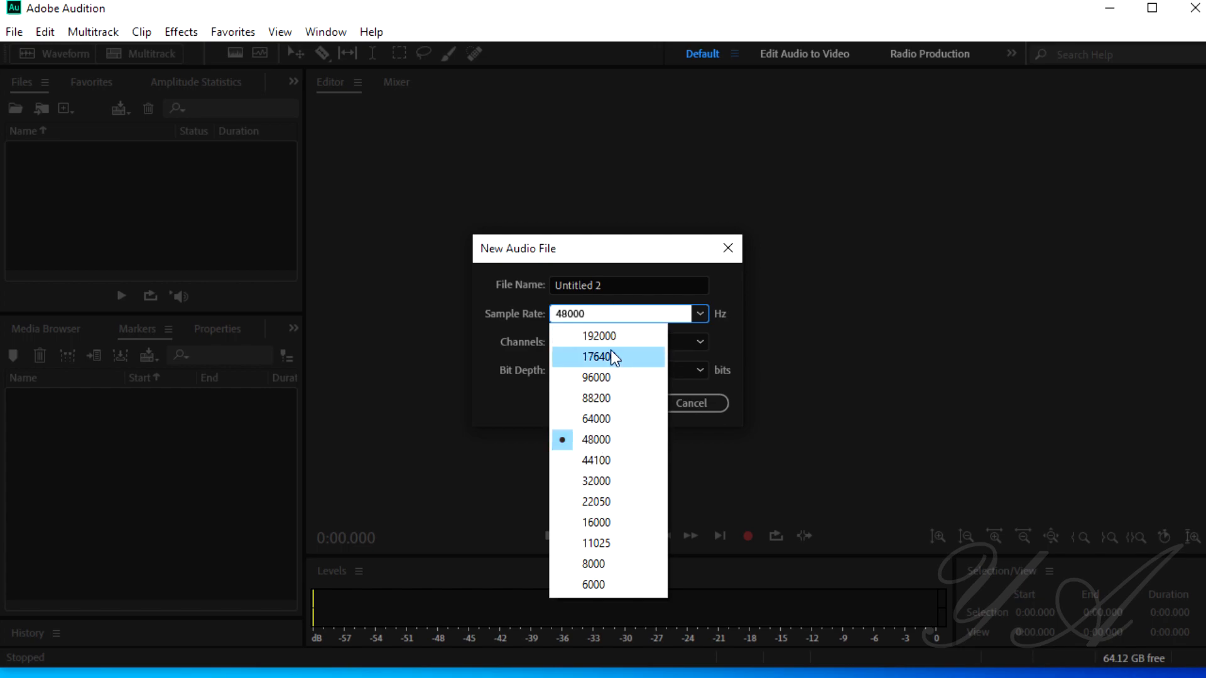
pyautogui.click(593, 446)
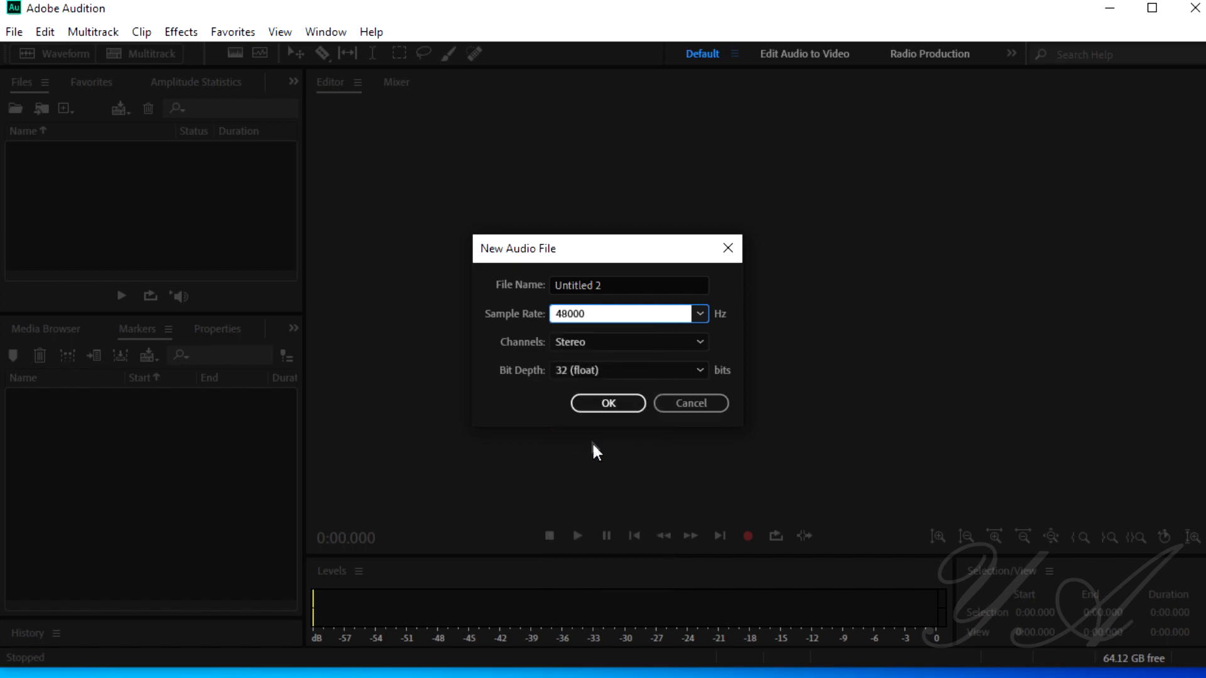
# Step: Set the new file's channels to Stereo and bit depth to 32 (float), and create the file
pyautogui.click(583, 354)
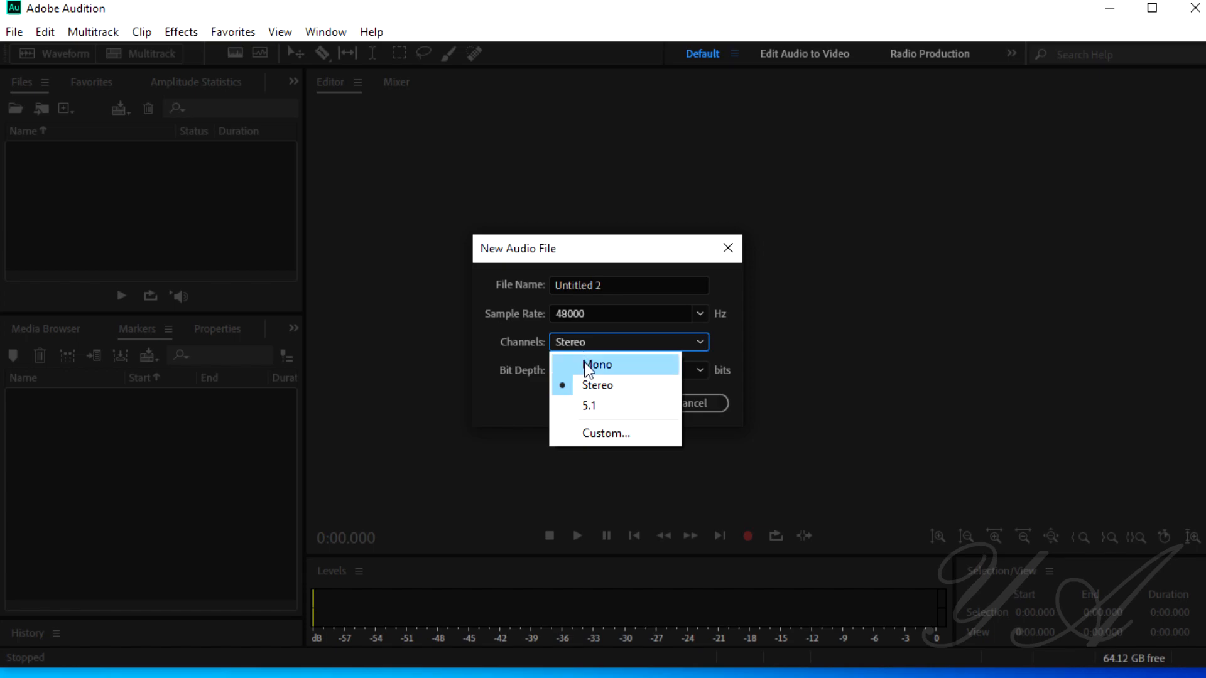
pyautogui.click(590, 365)
pyautogui.click(598, 348)
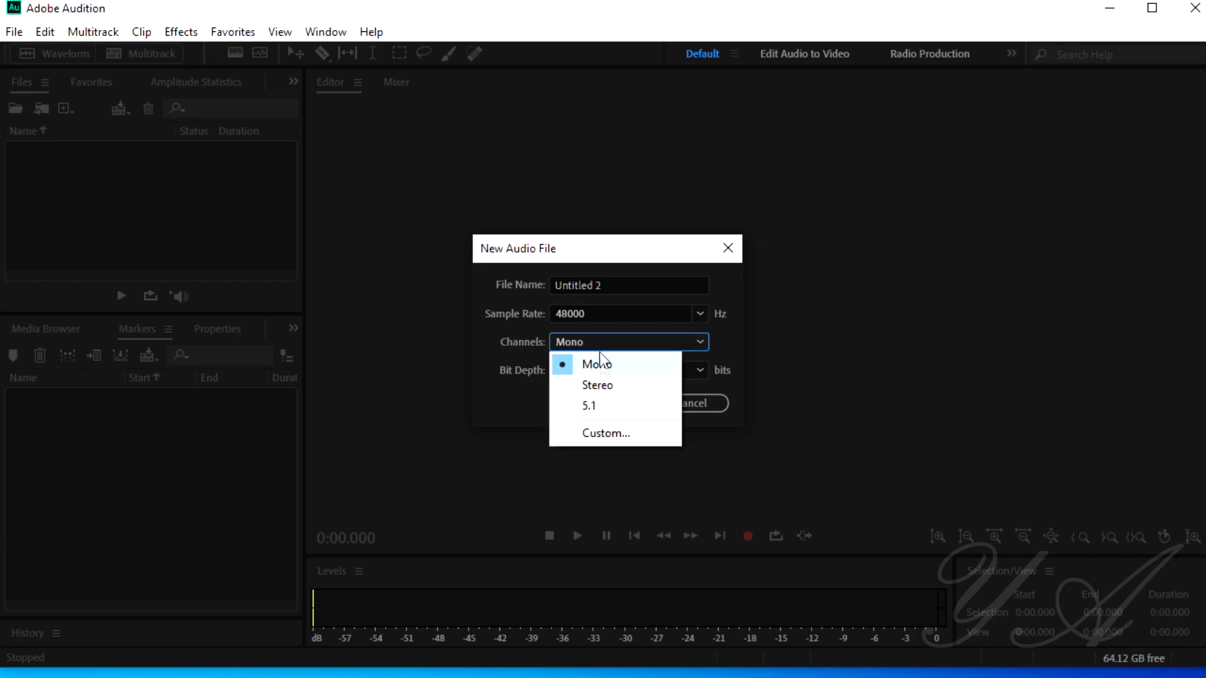
pyautogui.click(604, 386)
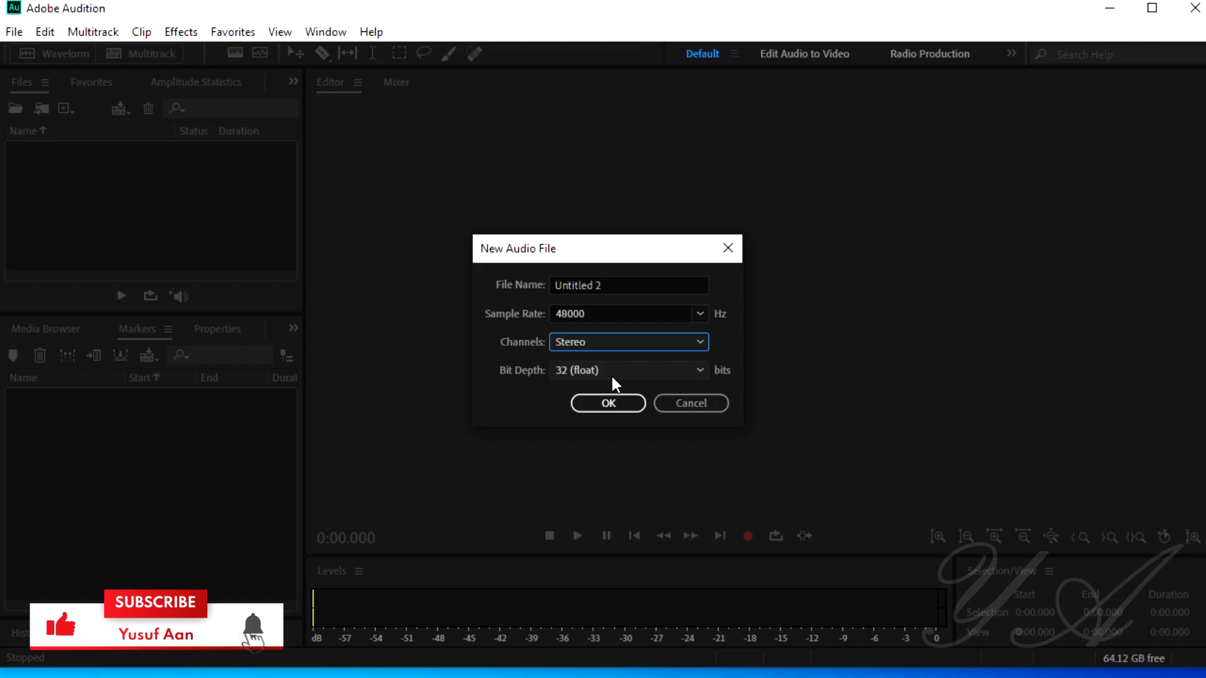
pyautogui.click(610, 374)
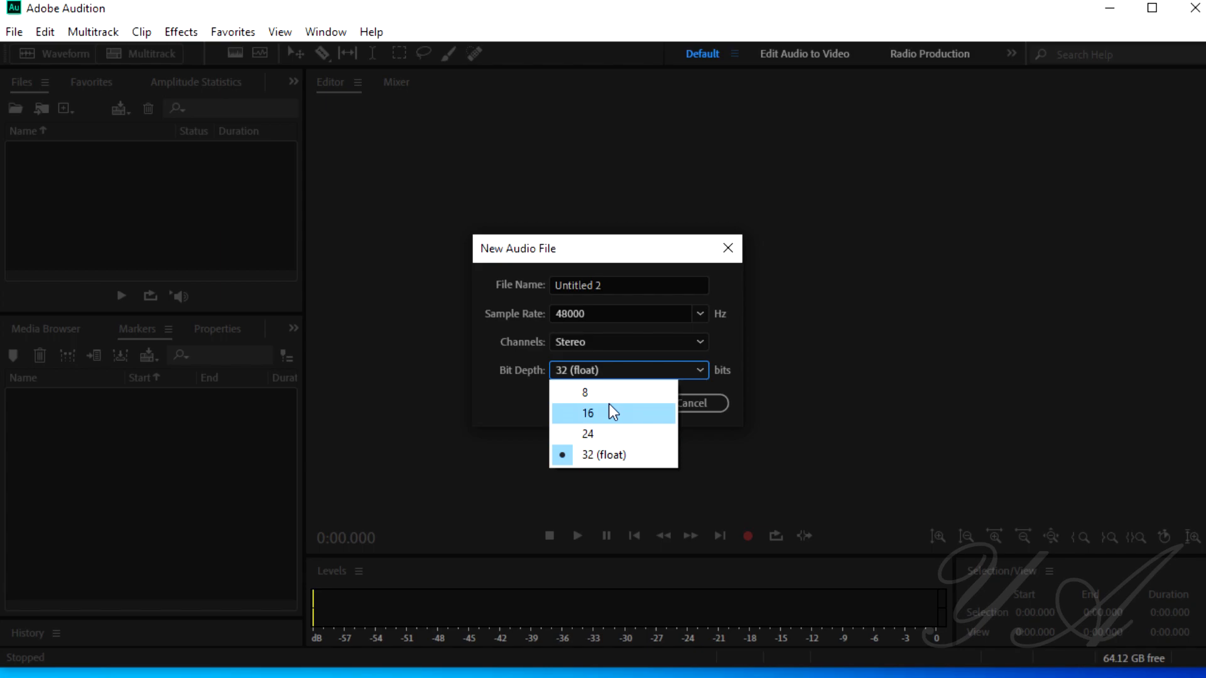
pyautogui.click(598, 453)
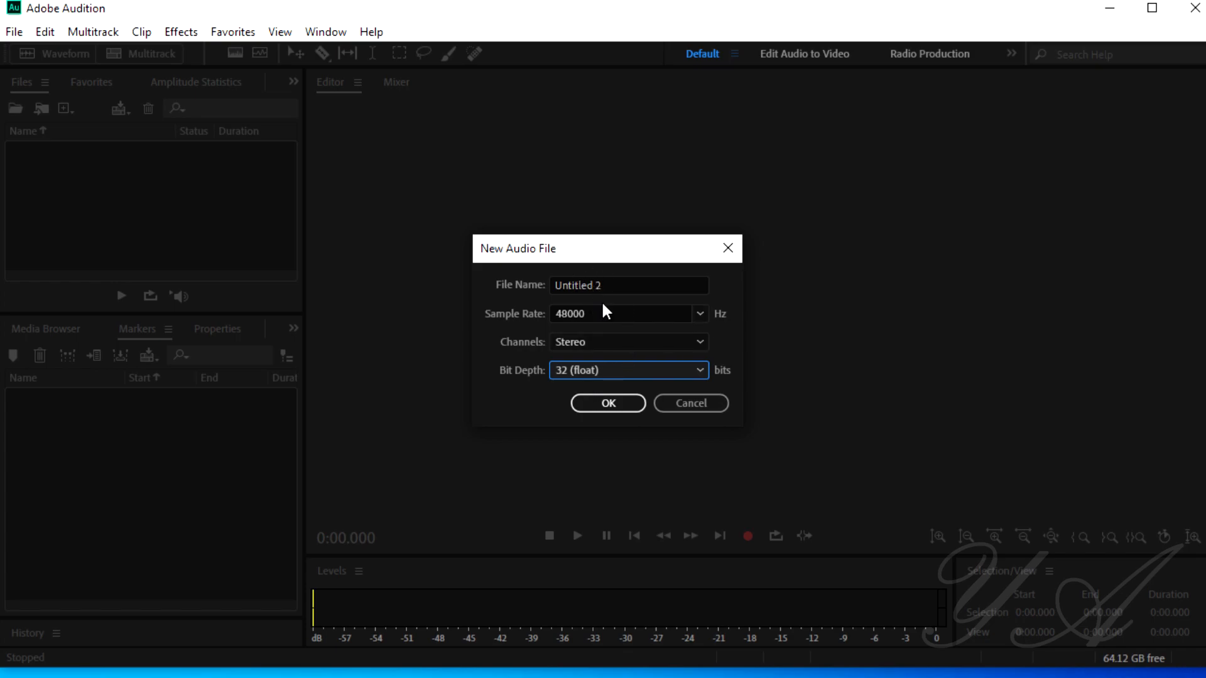
pyautogui.click(602, 406)
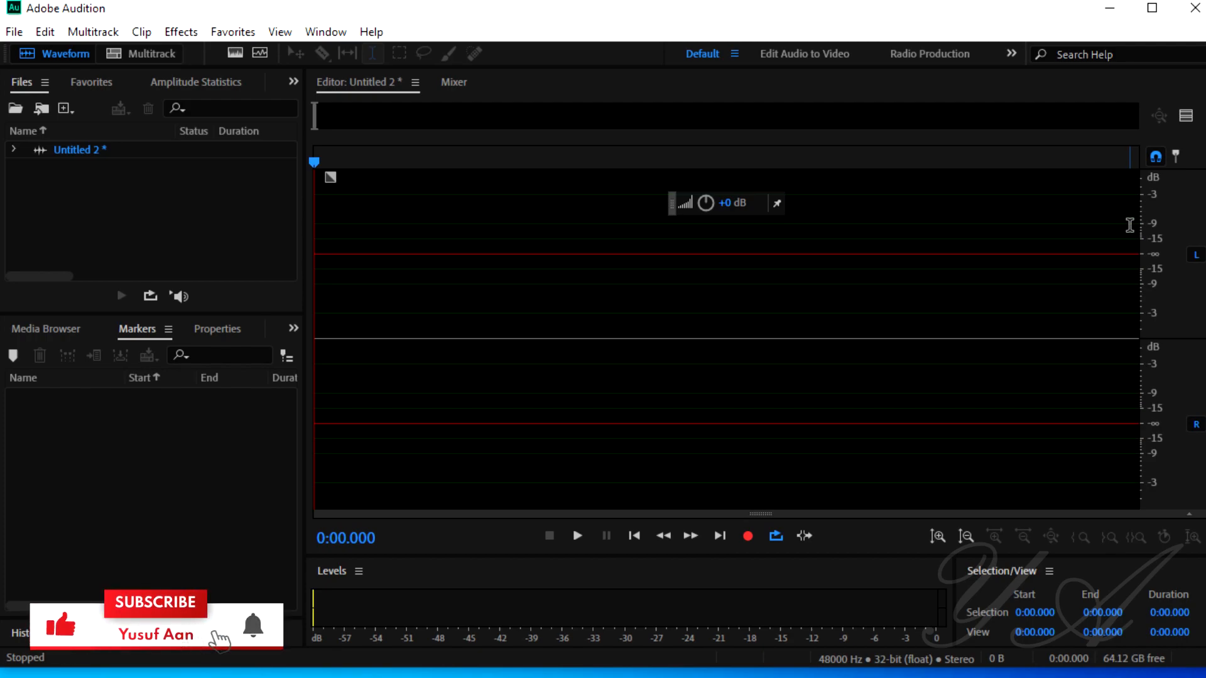
# Step: Open the Windows Sound recording devices and set the IN 1+2 (Digigram VX222HR) input level to 3
pyautogui.click(414, 1)
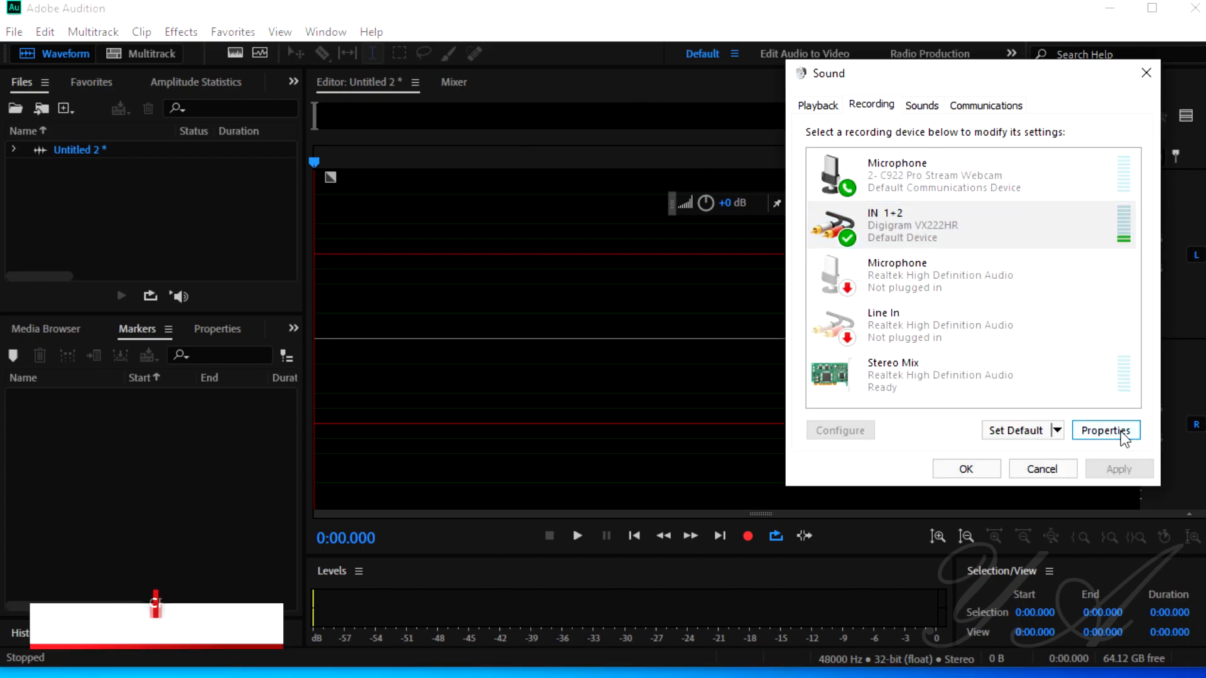
pyautogui.click(1092, 432)
pyautogui.click(927, 178)
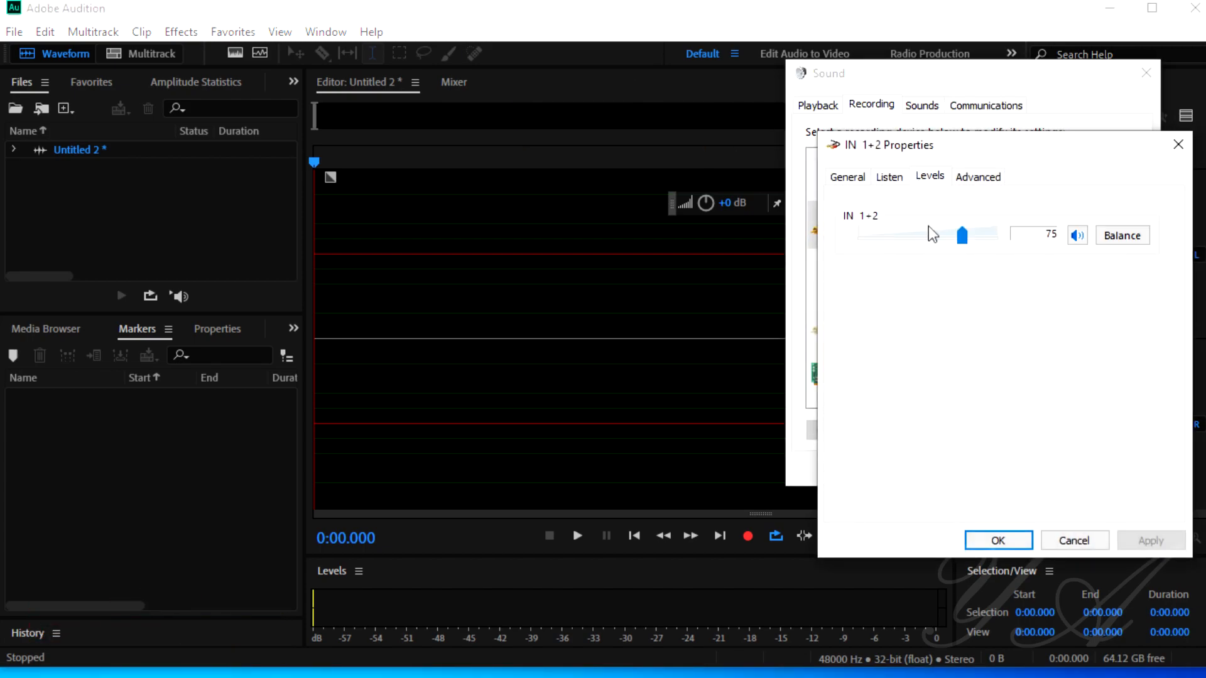
pyautogui.click(879, 237)
pyautogui.click(878, 238)
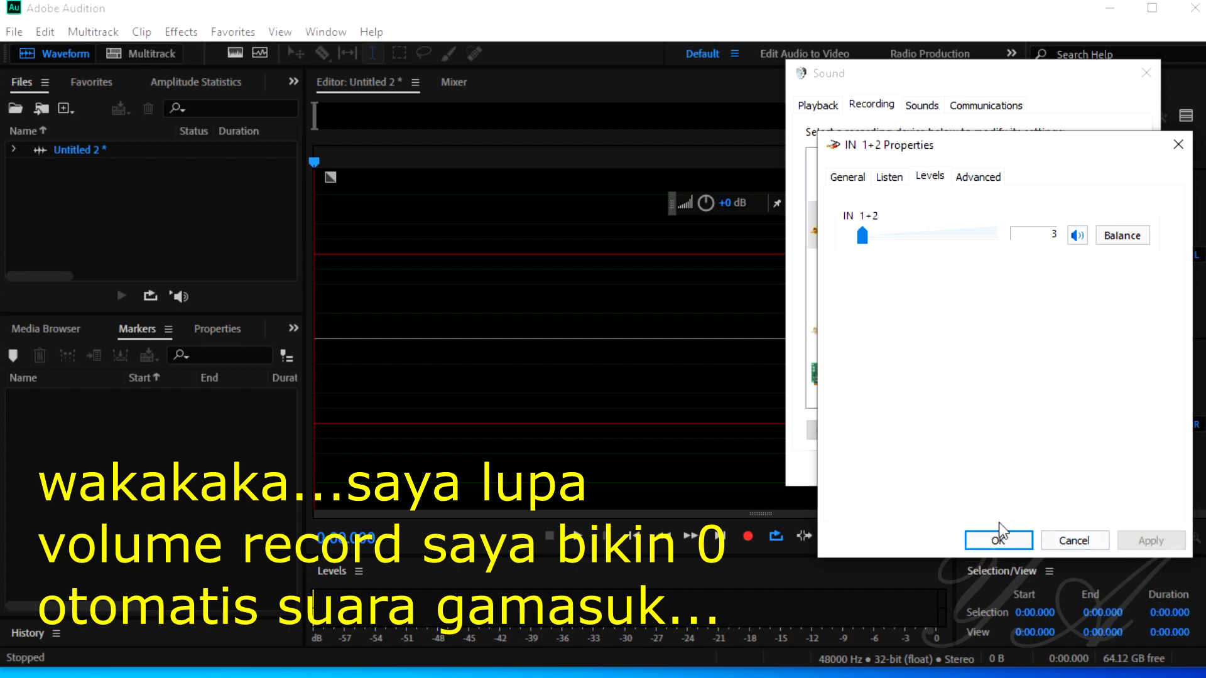
pyautogui.click(998, 539)
# Step: Return to Adobe Audition and make a test recording of about 5 seconds in the empty file
pyautogui.click(501, 39)
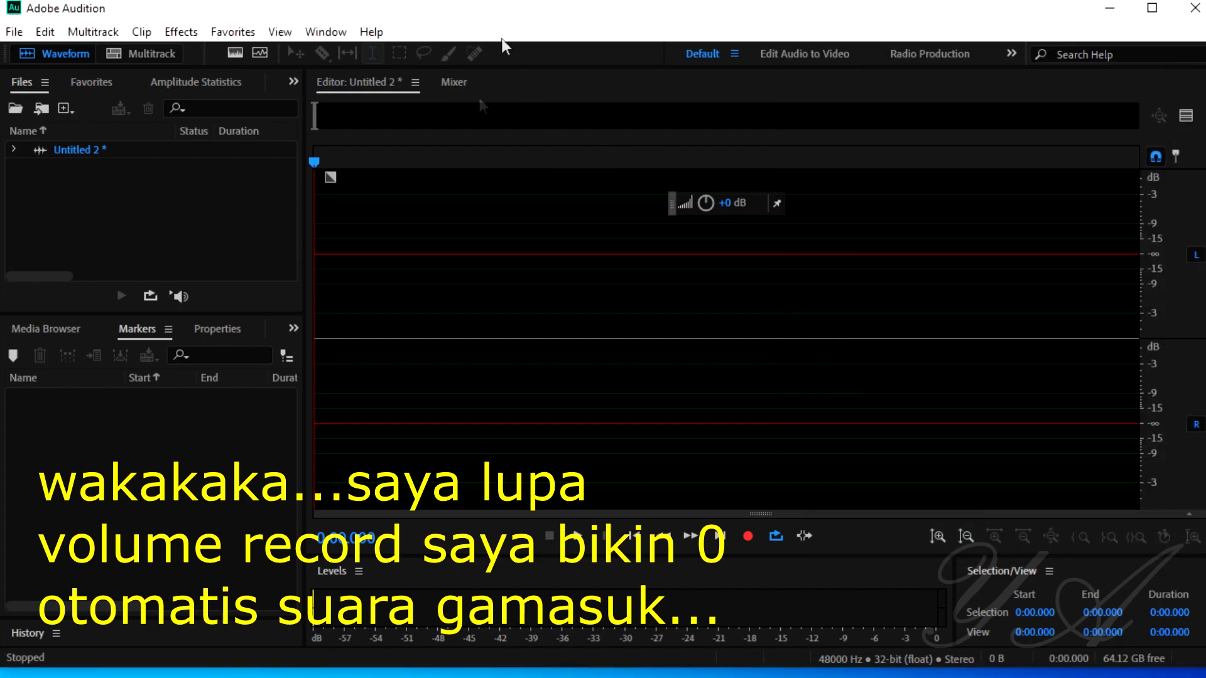
pyautogui.click(748, 536)
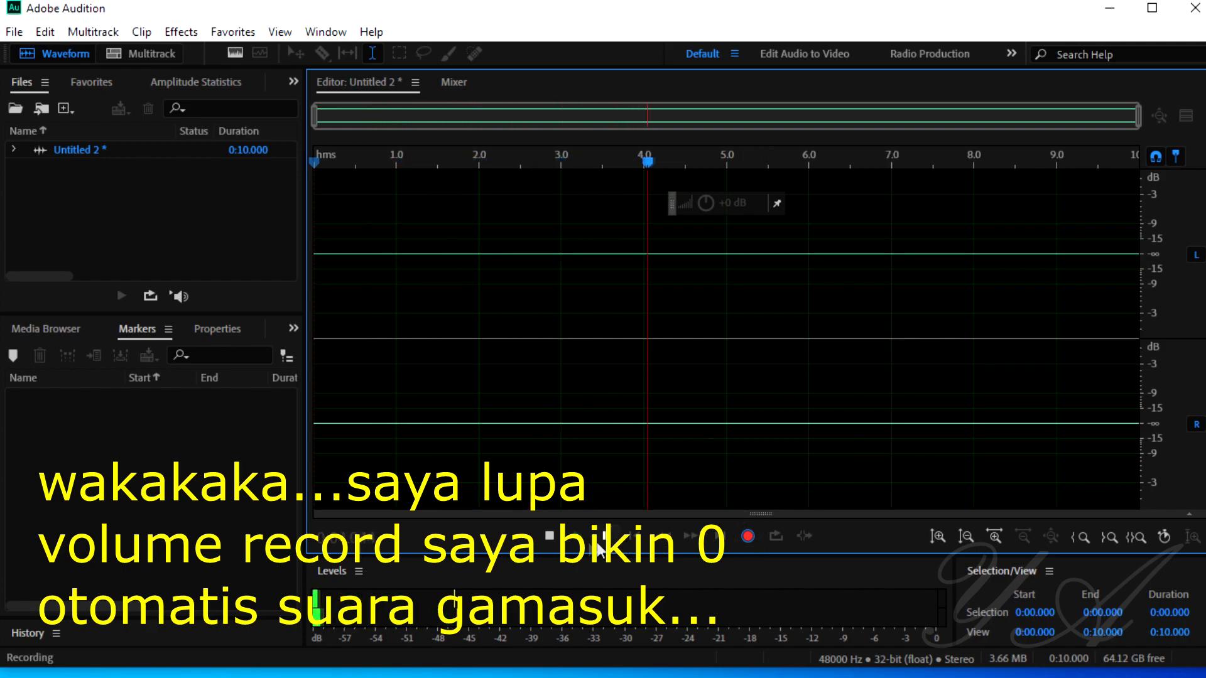
pyautogui.click(549, 535)
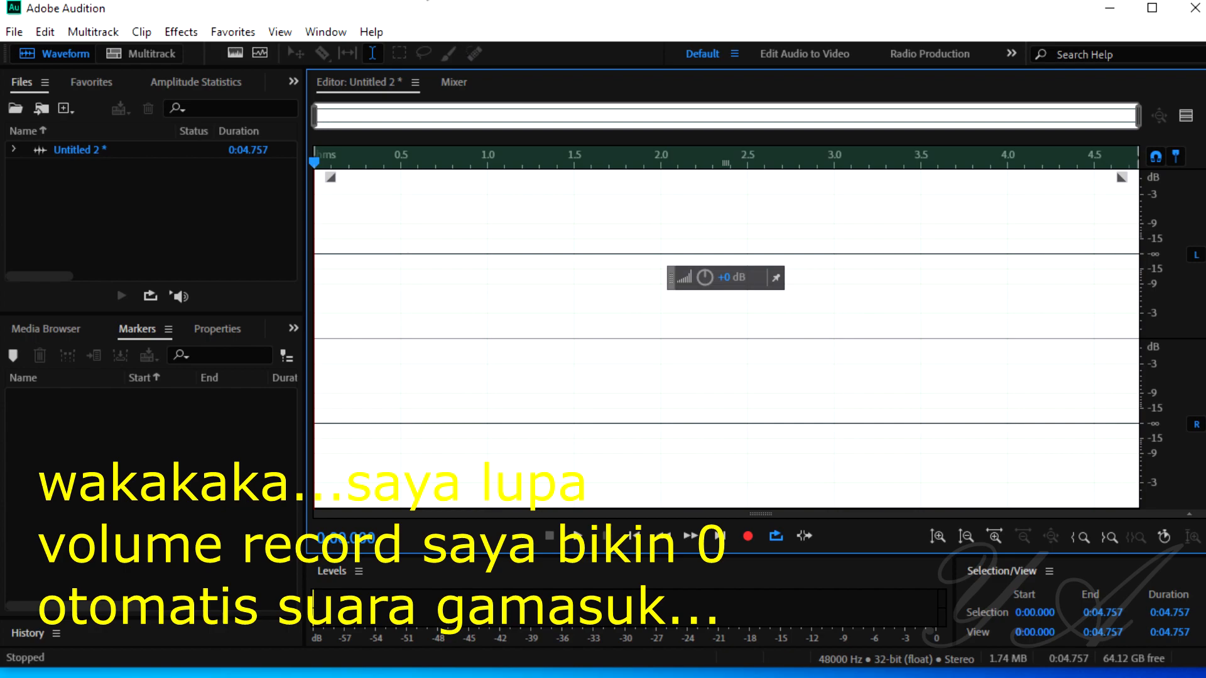
# Step: Return to the Windows Sound recording devices and raise the IN 1+2 input level to about the middle of its range
pyautogui.click(439, 1)
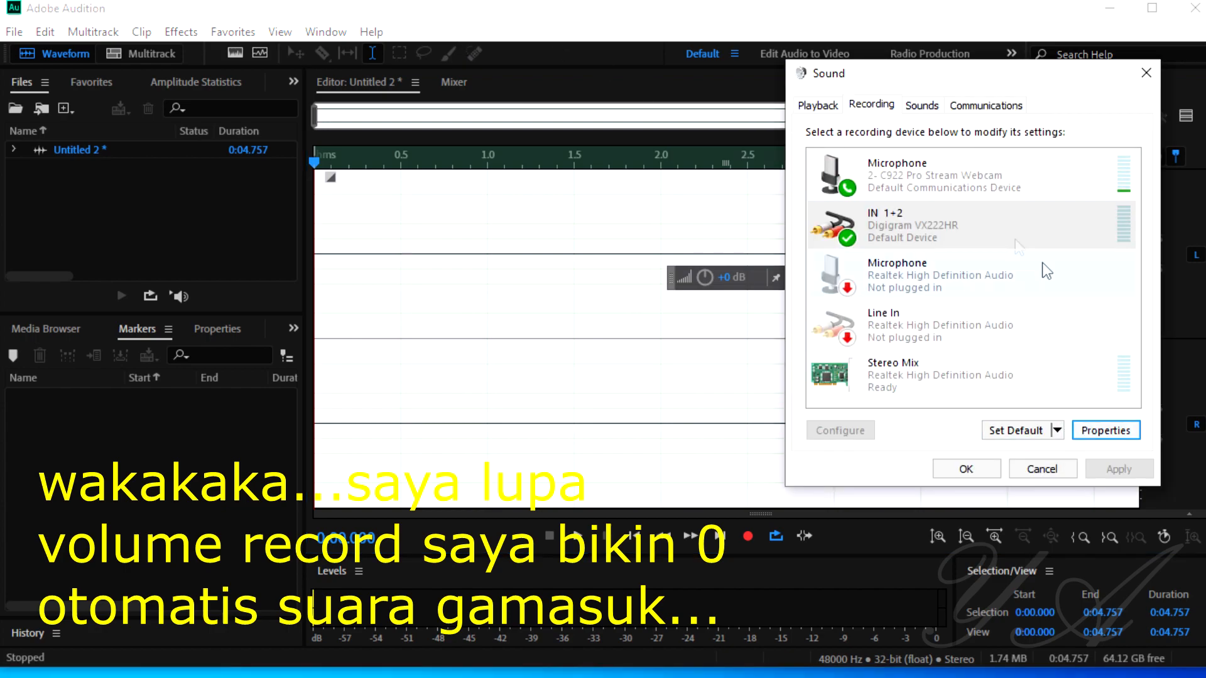
pyautogui.click(932, 236)
pyautogui.click(1093, 427)
pyautogui.click(928, 178)
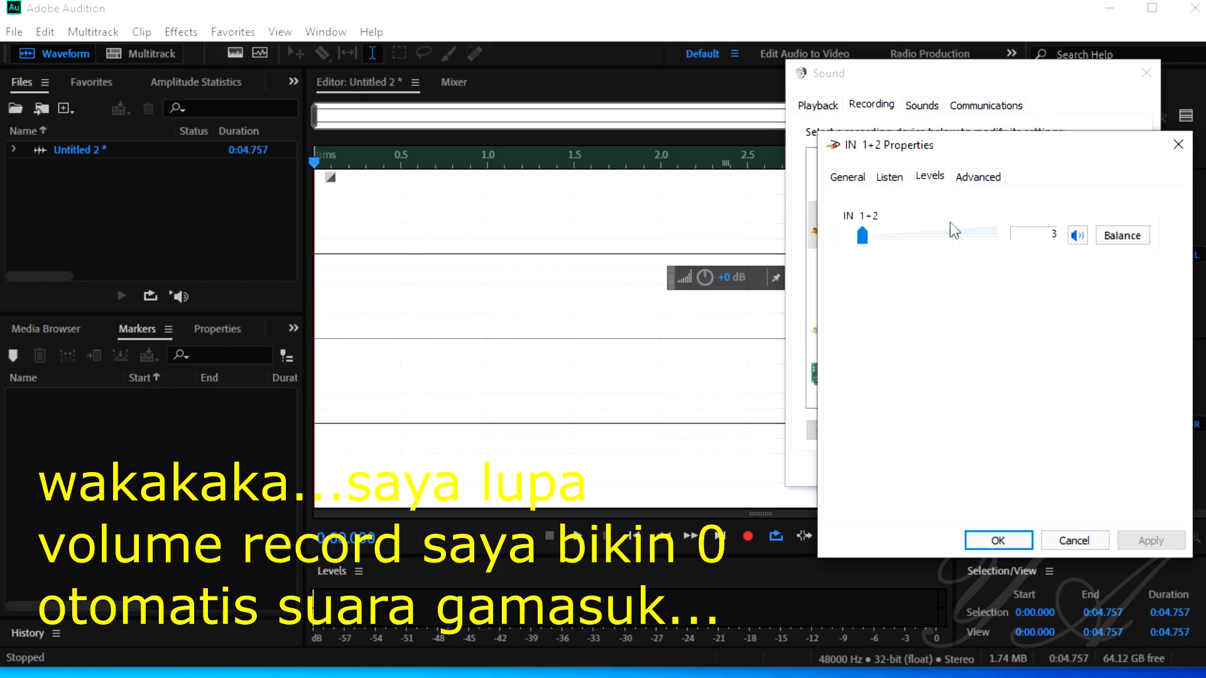
pyautogui.moveTo(885, 244); pyautogui.dragTo(928, 243)
pyautogui.click(997, 540)
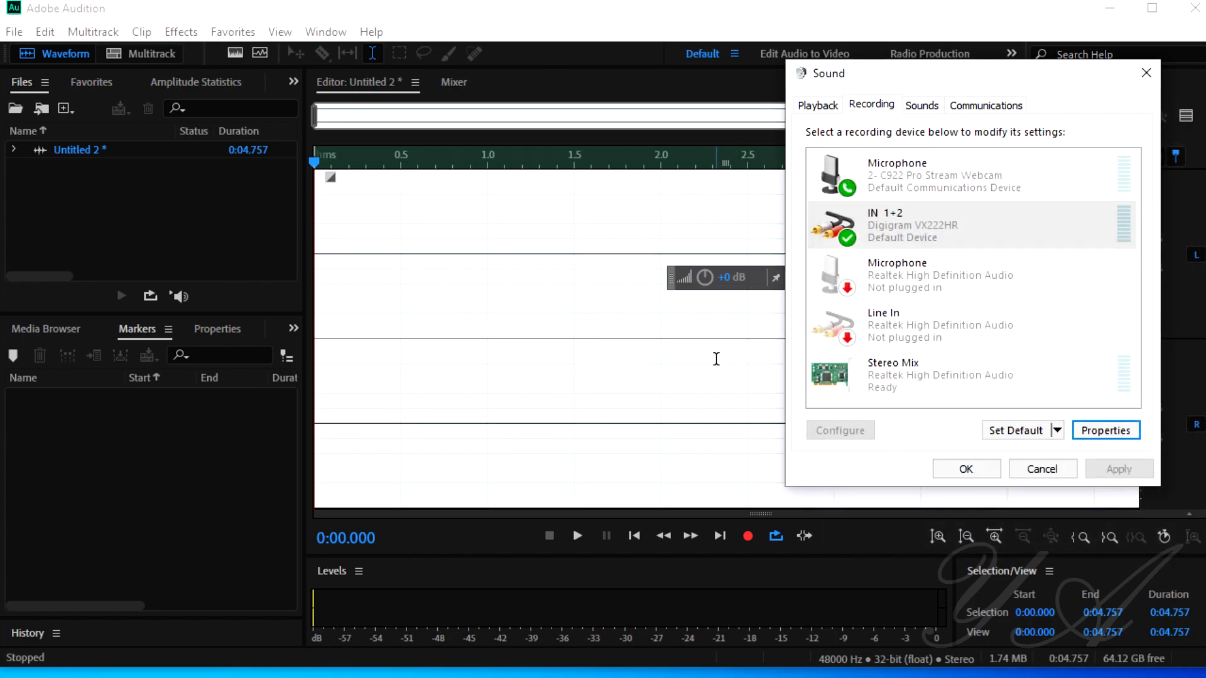
# Step: Switch back to Adobe Audition and record a voice test from 0:01.500 to about 0:08.1
pyautogui.click(578, 312)
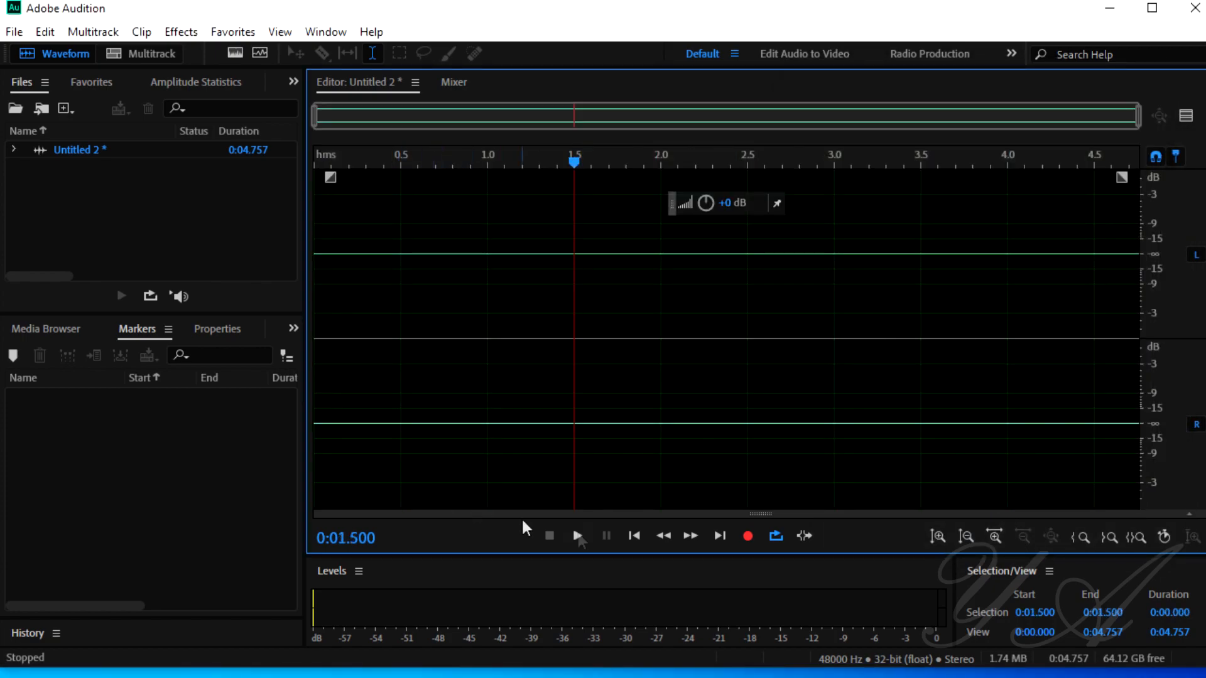
pyautogui.click(748, 537)
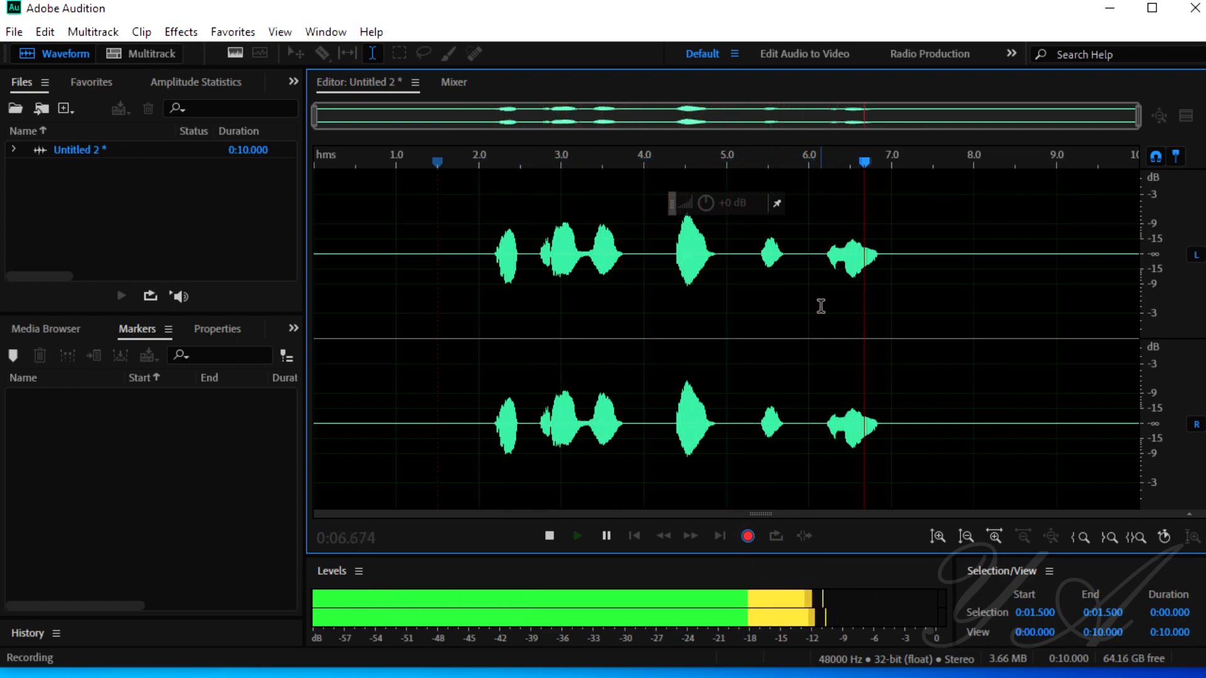
pyautogui.press('space')
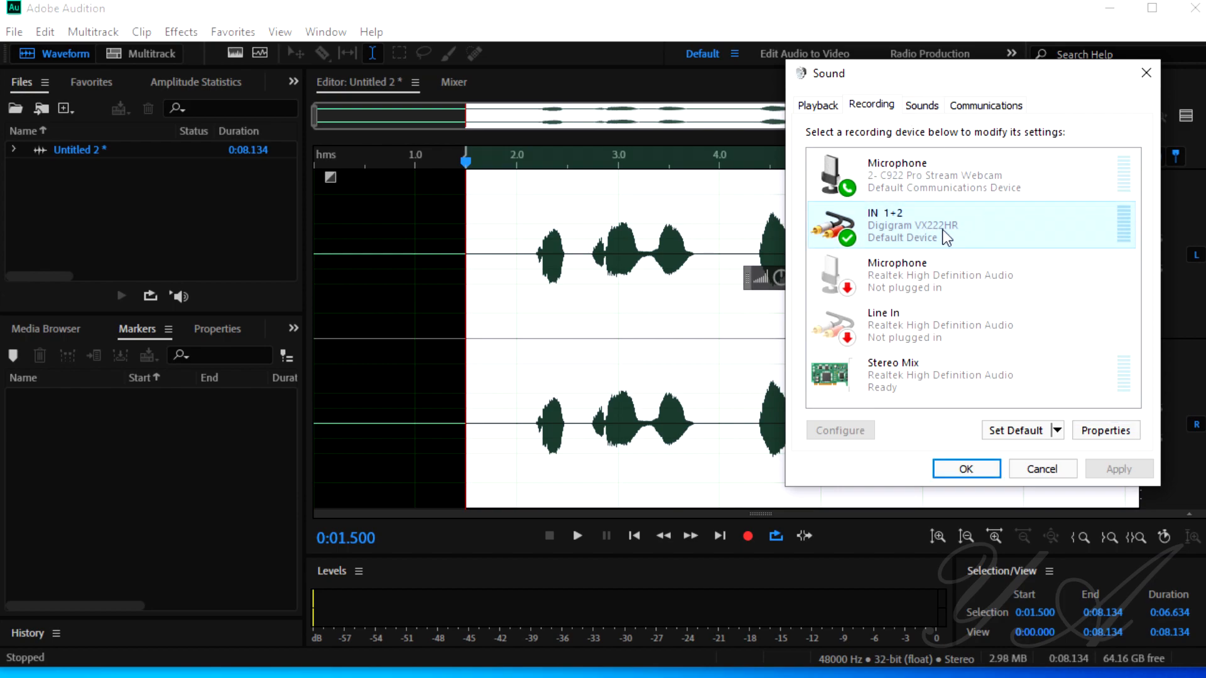
# Step: Set the IN 1+2 input level to 100 in the Windows recording device properties and close the Sound settings
pyautogui.click(1095, 431)
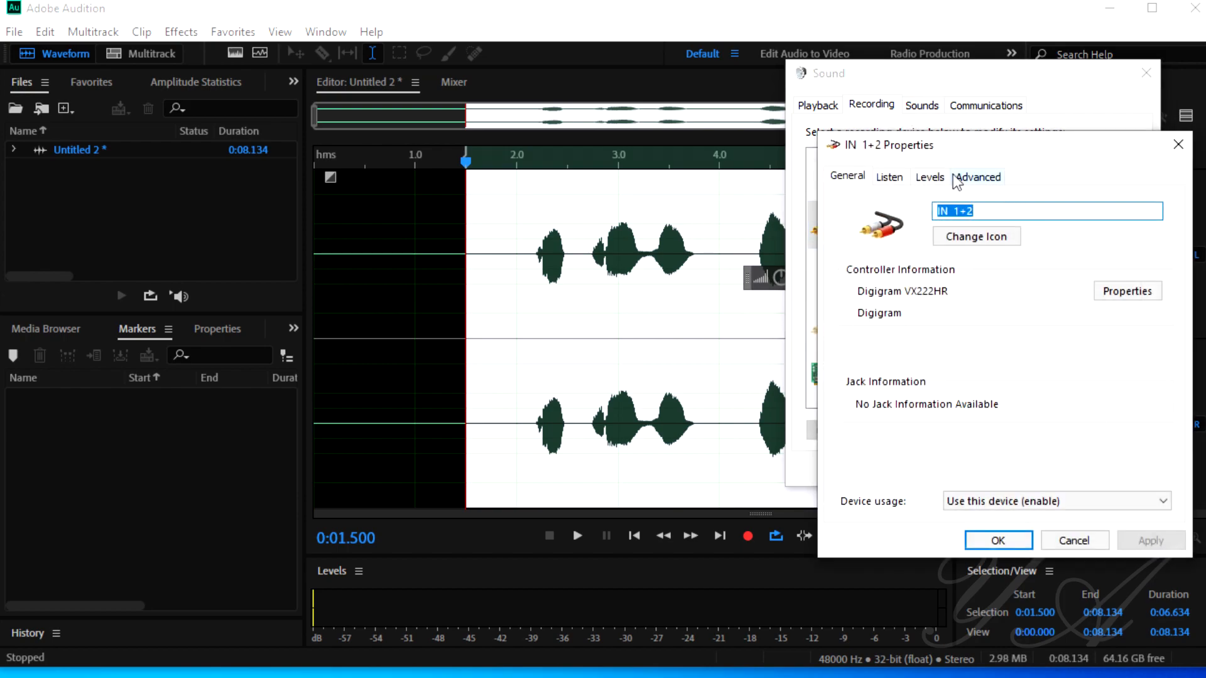
pyautogui.click(929, 177)
pyautogui.moveTo(928, 239); pyautogui.dragTo(1017, 250)
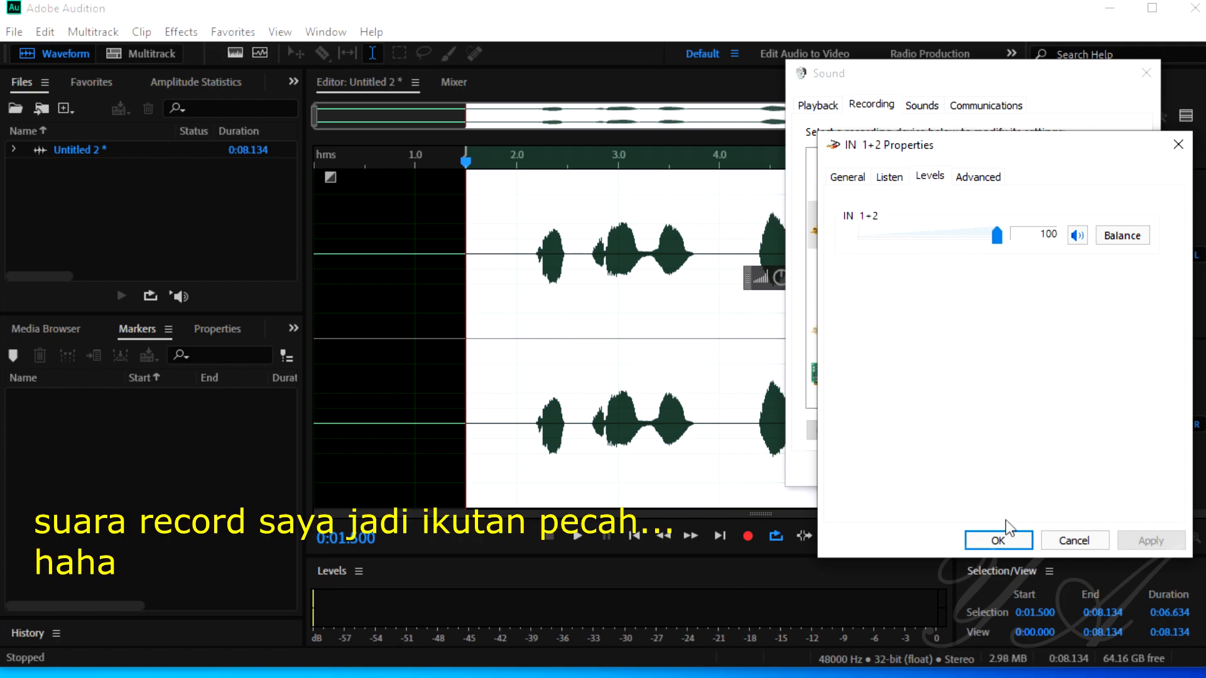
pyautogui.click(998, 540)
pyautogui.click(942, 466)
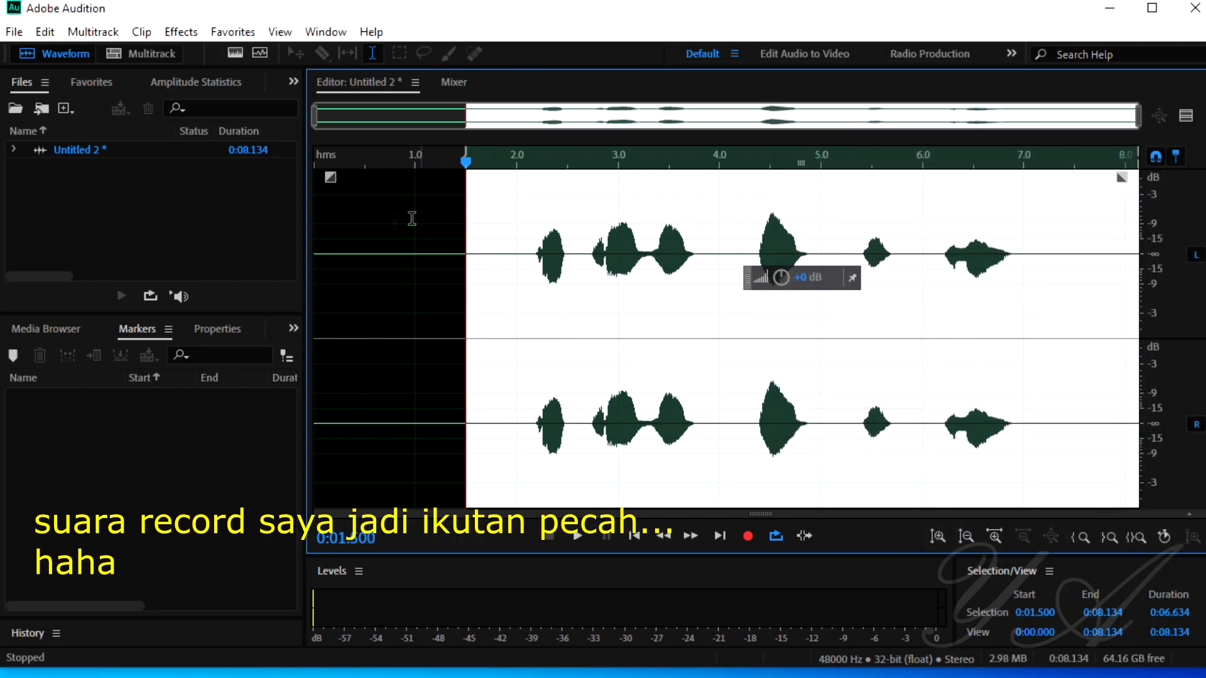
# Step: Record another voice test over the existing audio from 0:00.325 to about 0:07.45
pyautogui.click(379, 227)
pyautogui.click(347, 254)
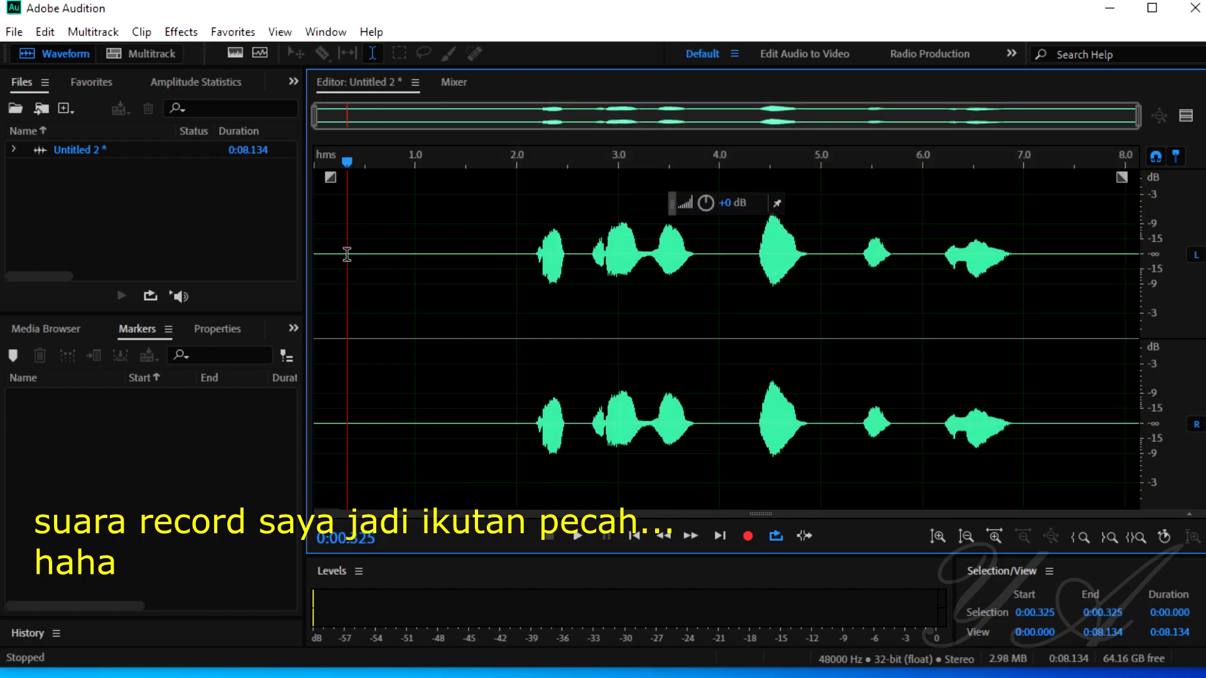
pyautogui.click(747, 535)
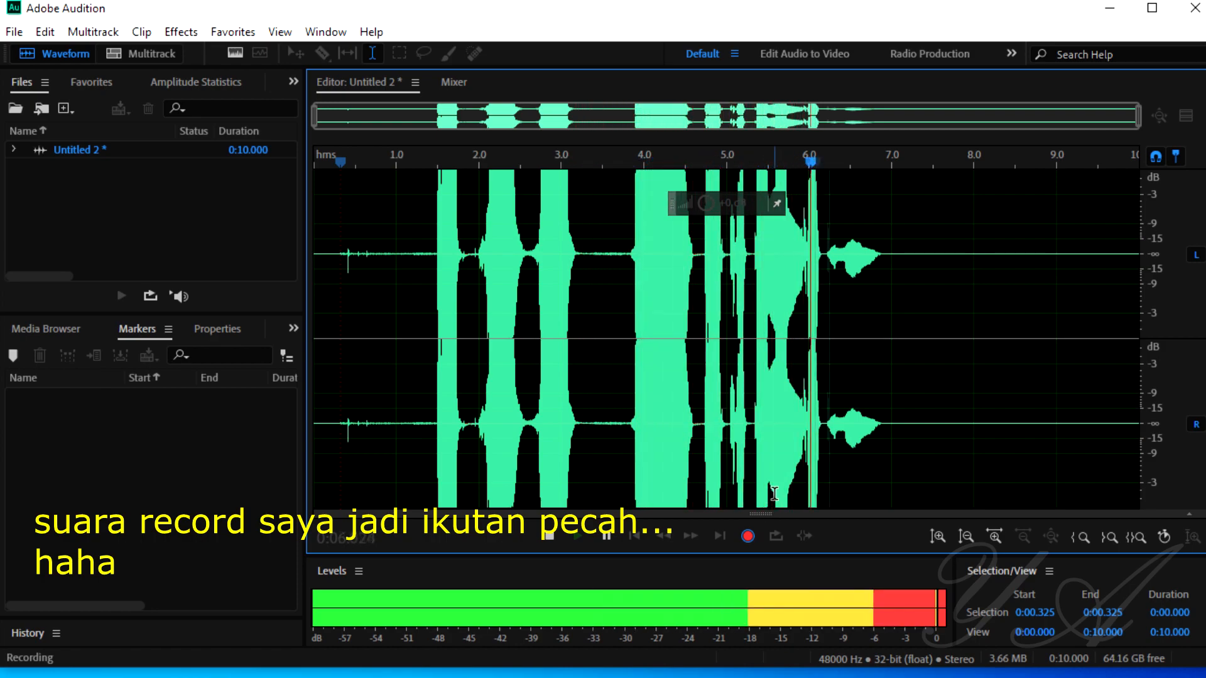
pyautogui.press('space')
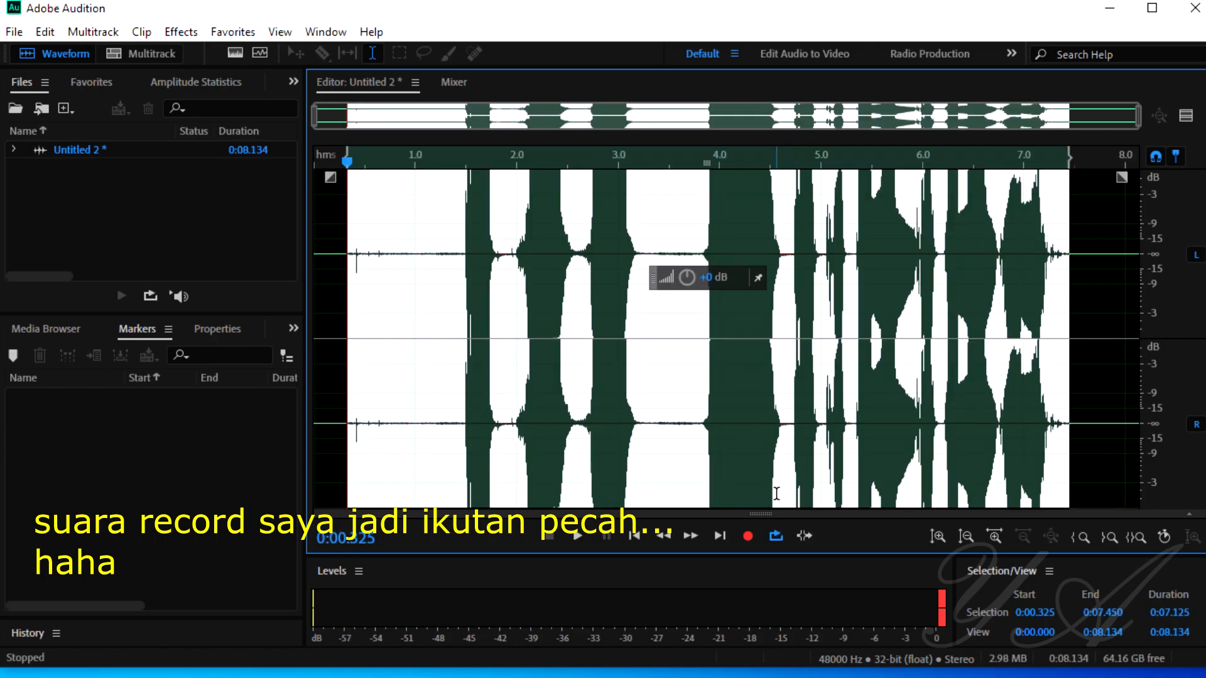
# Step: Play back the new recording from 0:01.281 for about 2 seconds, and delete all audio in the file
pyautogui.click(864, 342)
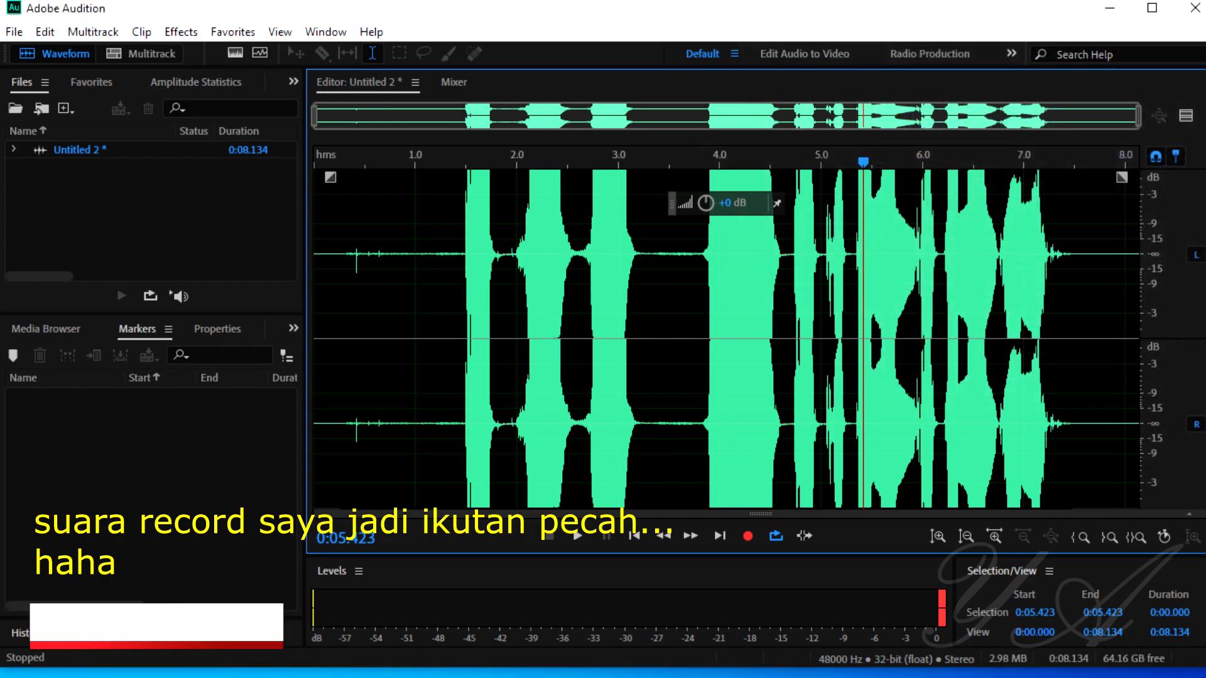
pyautogui.click(443, 264)
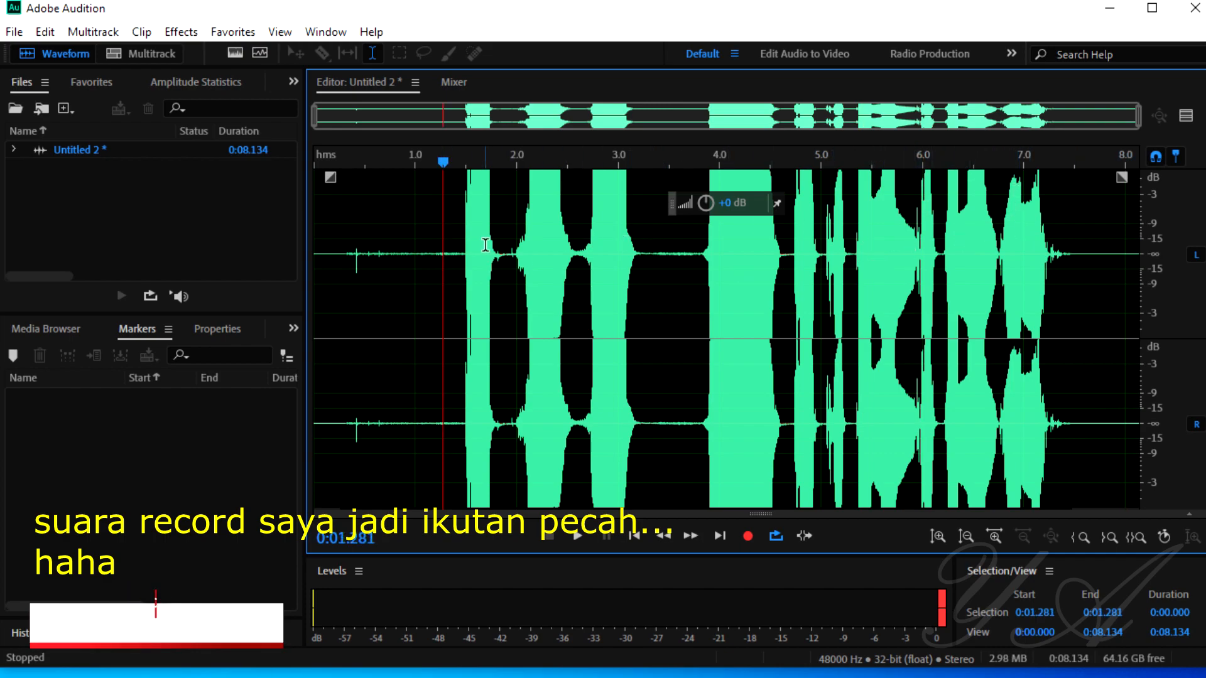
pyautogui.press('space')
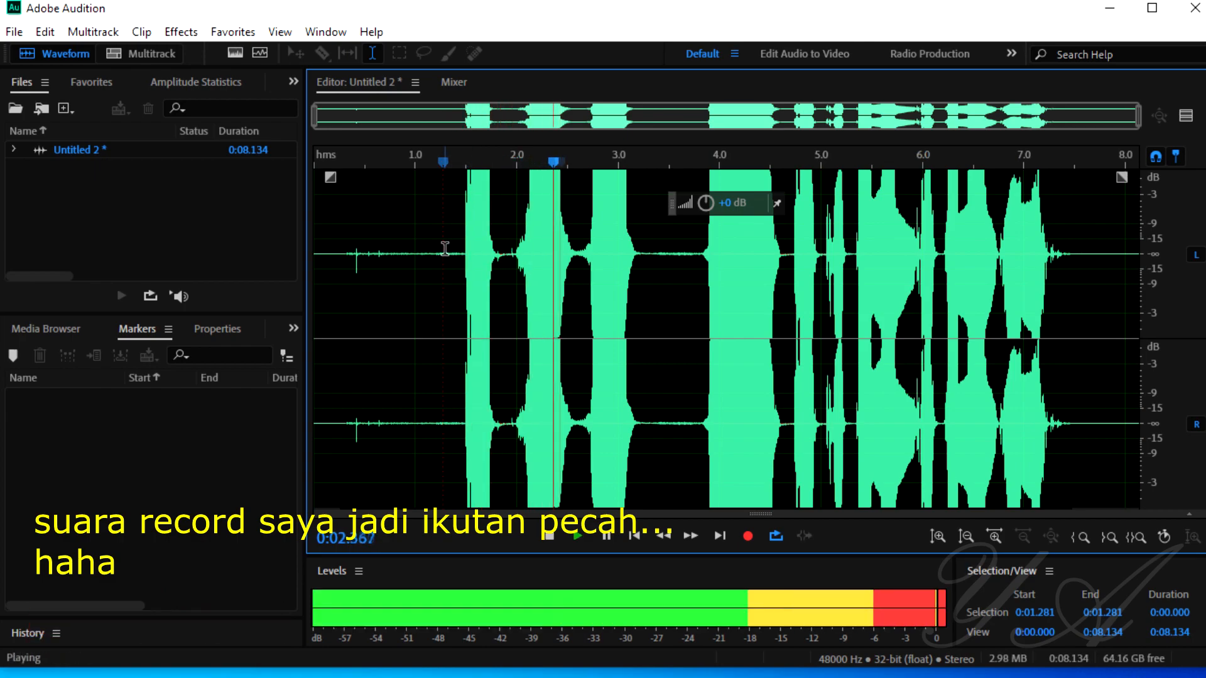
pyautogui.press('space')
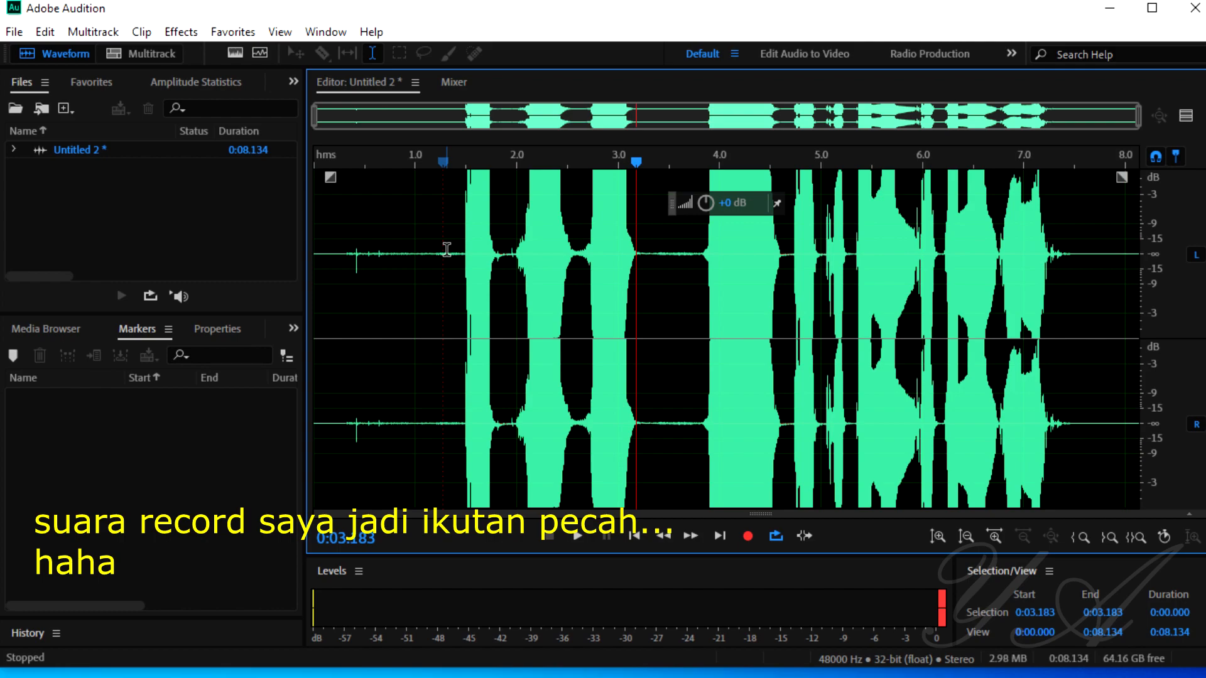
pyautogui.doubleClick(412, 263)
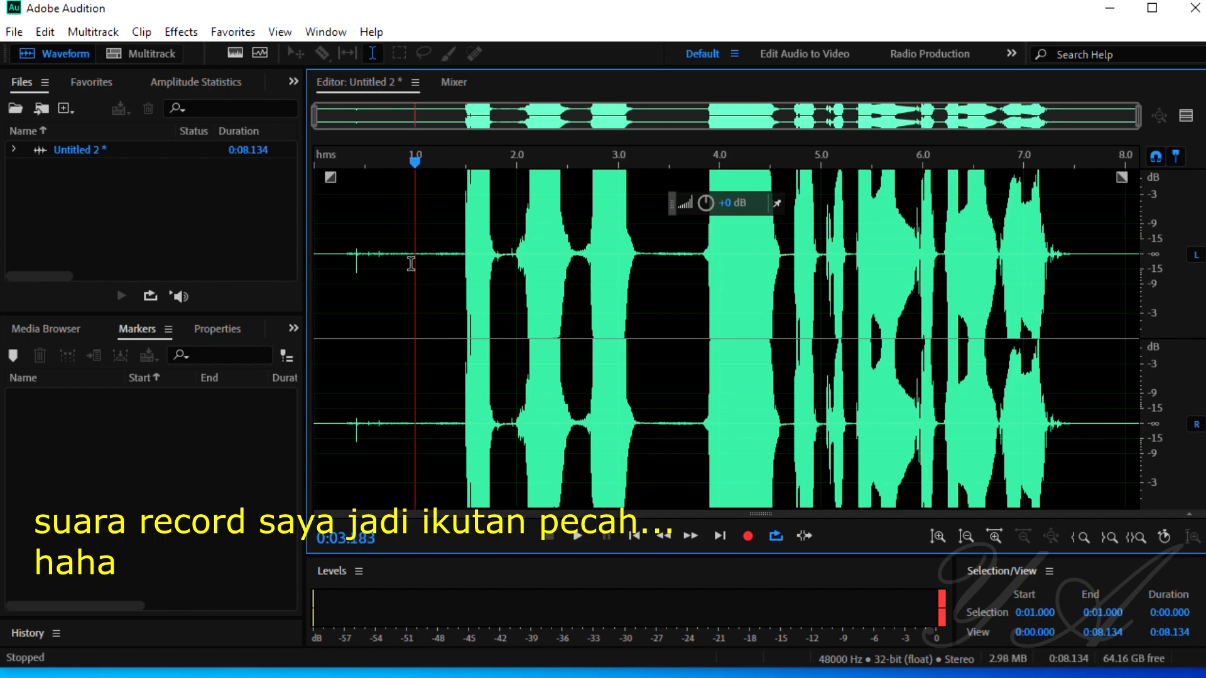
pyautogui.press('Delete')
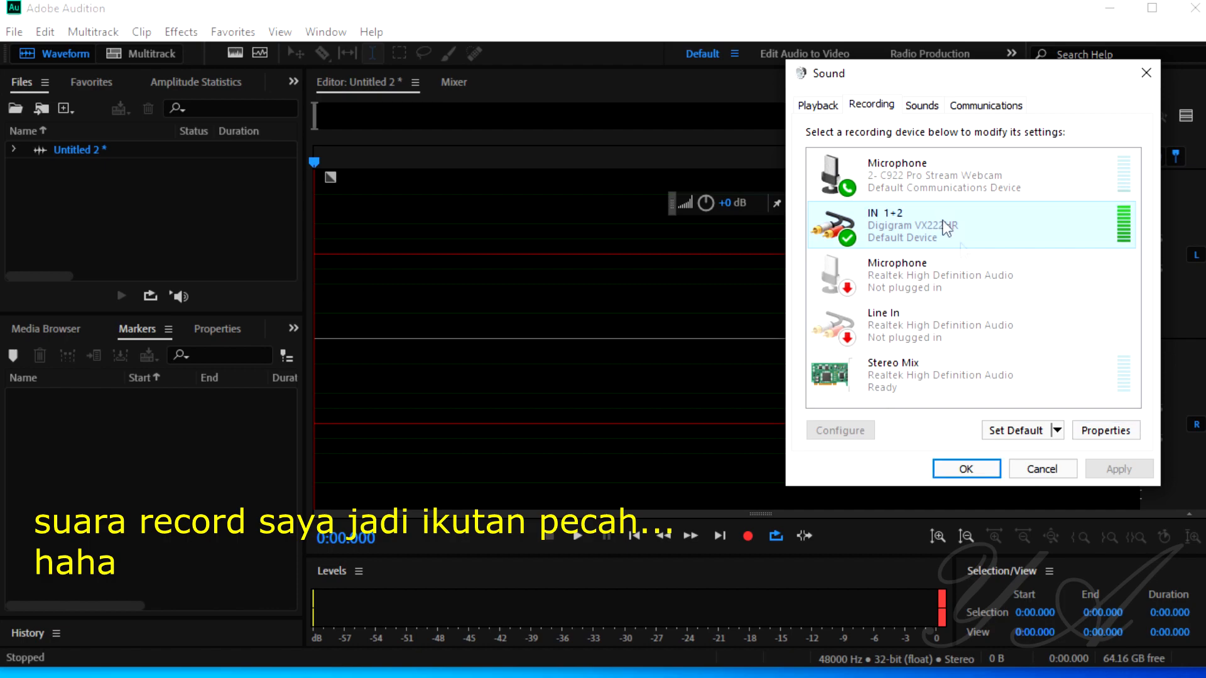
# Step: Set the IN 1+2 input level to 75 in the Windows recording device properties
pyautogui.click(1105, 430)
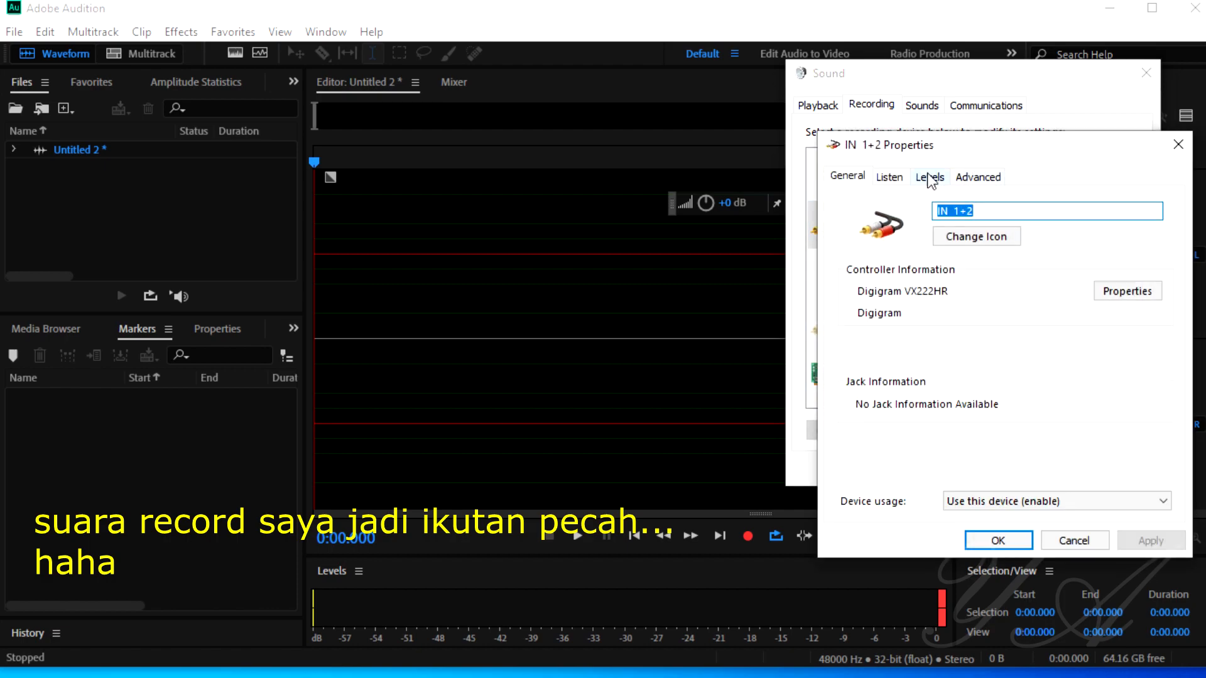
pyautogui.click(931, 181)
pyautogui.moveTo(996, 234); pyautogui.dragTo(962, 237)
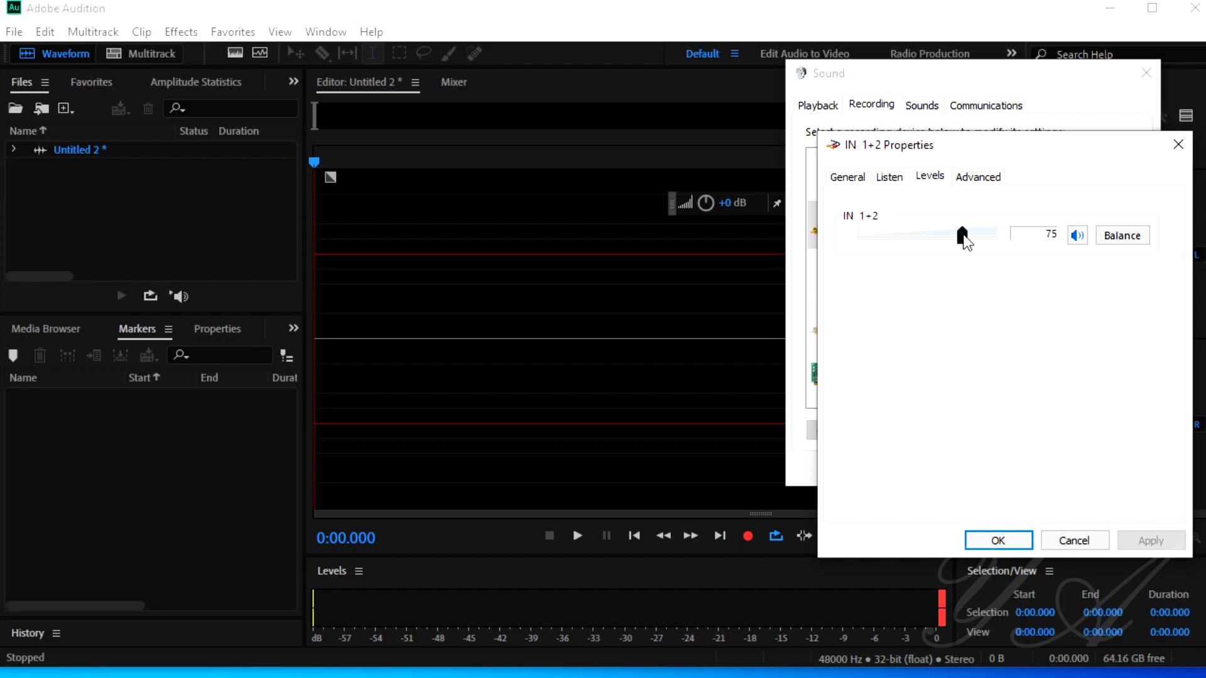
pyautogui.click(1013, 540)
# Step: Return to Adobe Audition and record a voice test of about 6.7 seconds from the start of the file
pyautogui.click(624, 344)
pyautogui.click(748, 536)
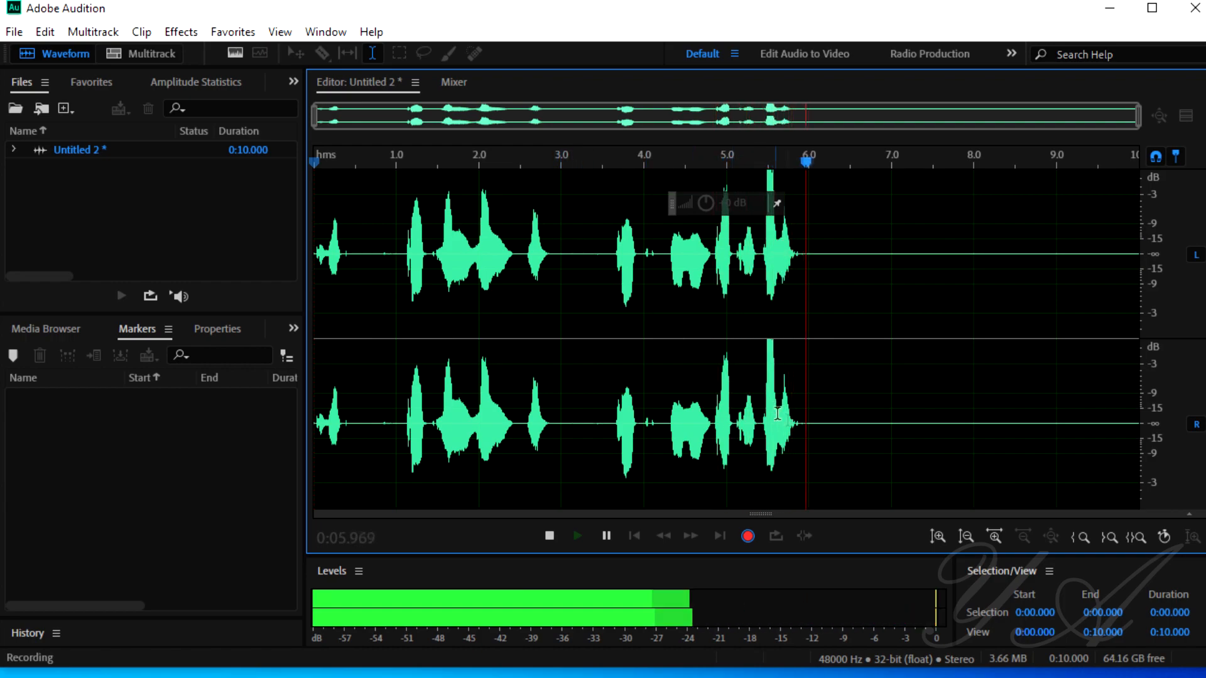
pyautogui.press('space')
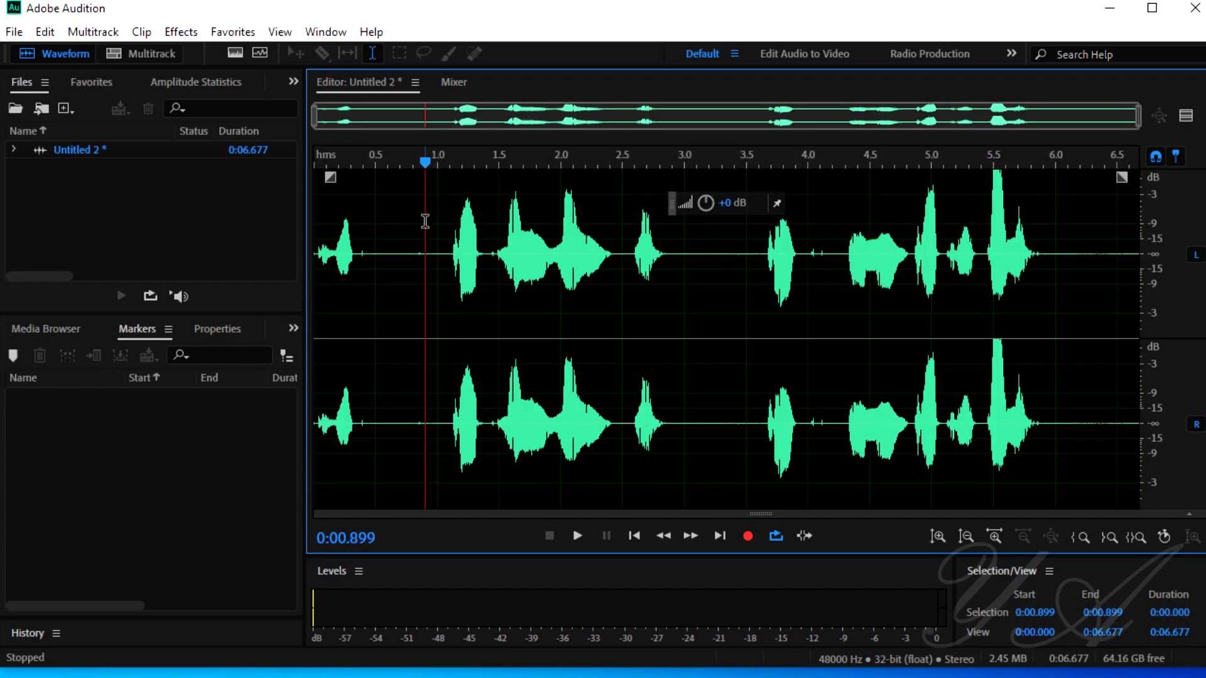
# Step: Examine the waveform's peaks by selecting the passage from 0:01.000 to 0:02.896 and the loud peak from about 0:05.4 to 0:05.9
pyautogui.doubleClick(426, 222)
pyautogui.click(420, 237)
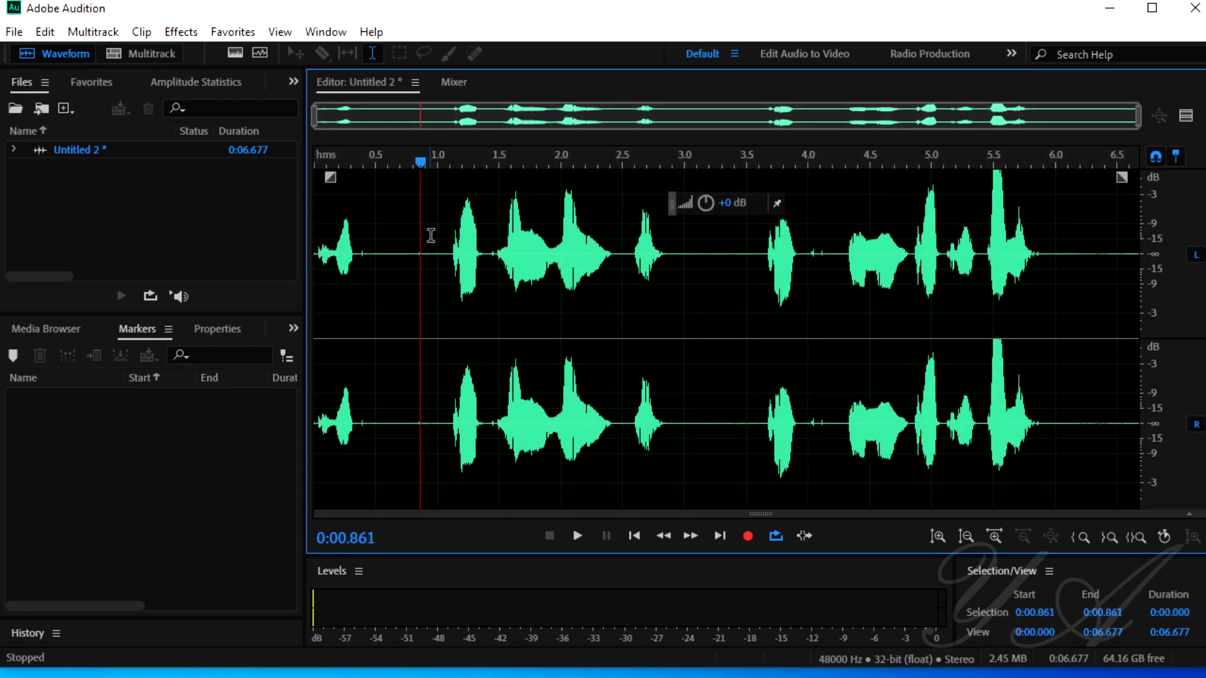
pyautogui.moveTo(433, 238); pyautogui.dragTo(672, 264)
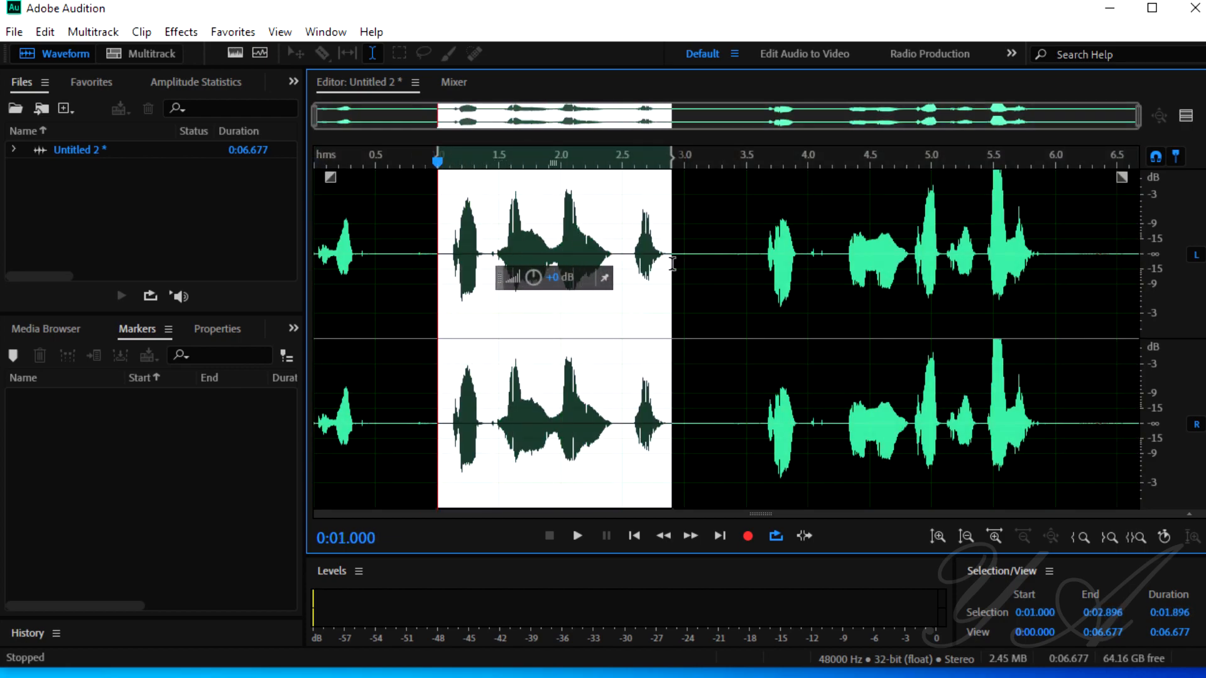
pyautogui.moveTo(976, 237); pyautogui.dragTo(1043, 236)
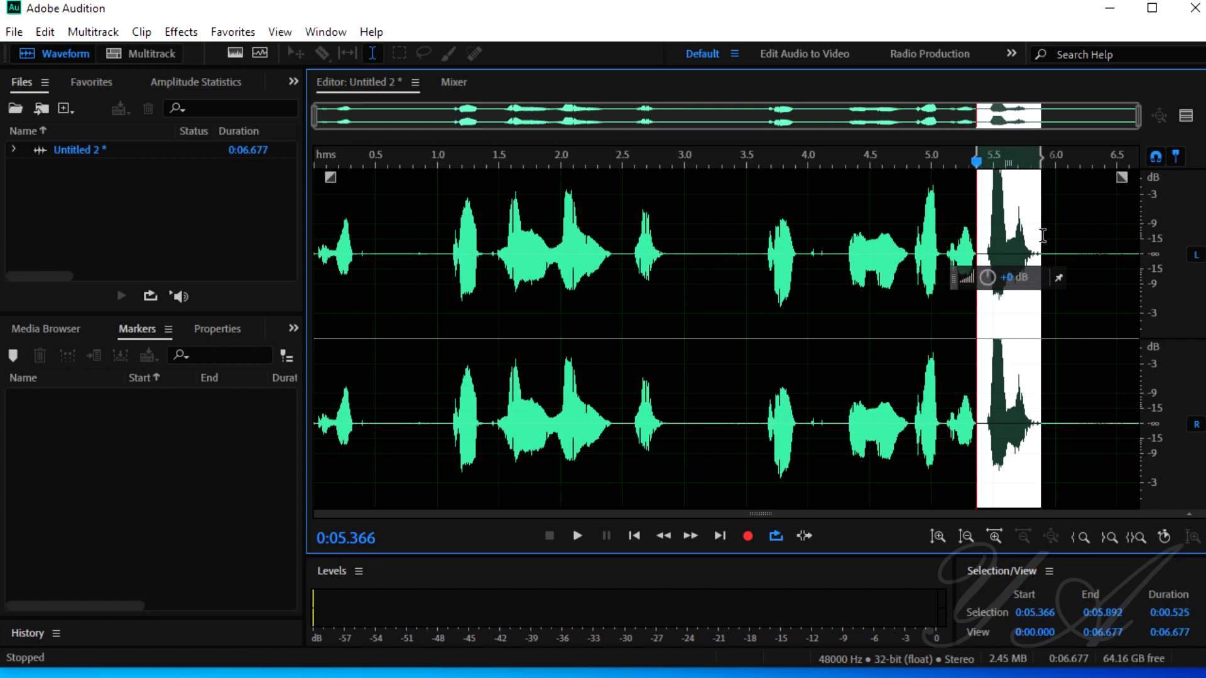
pyautogui.click(779, 276)
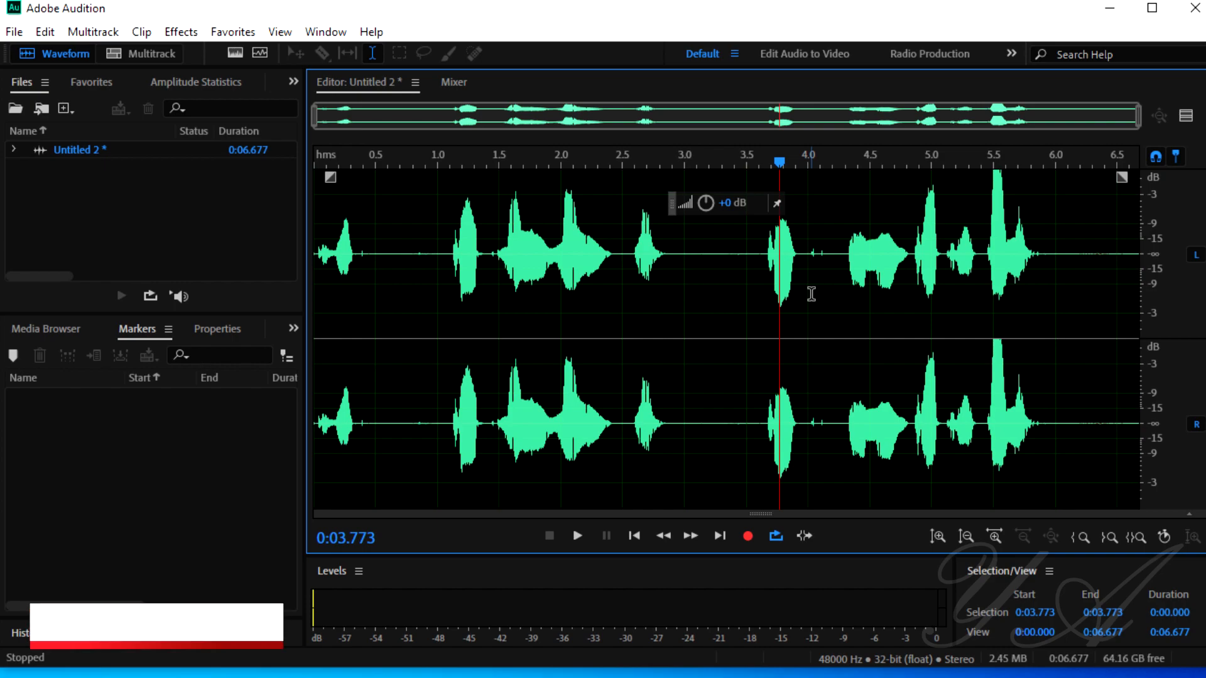
pyautogui.moveTo(985, 245); pyautogui.dragTo(1044, 251)
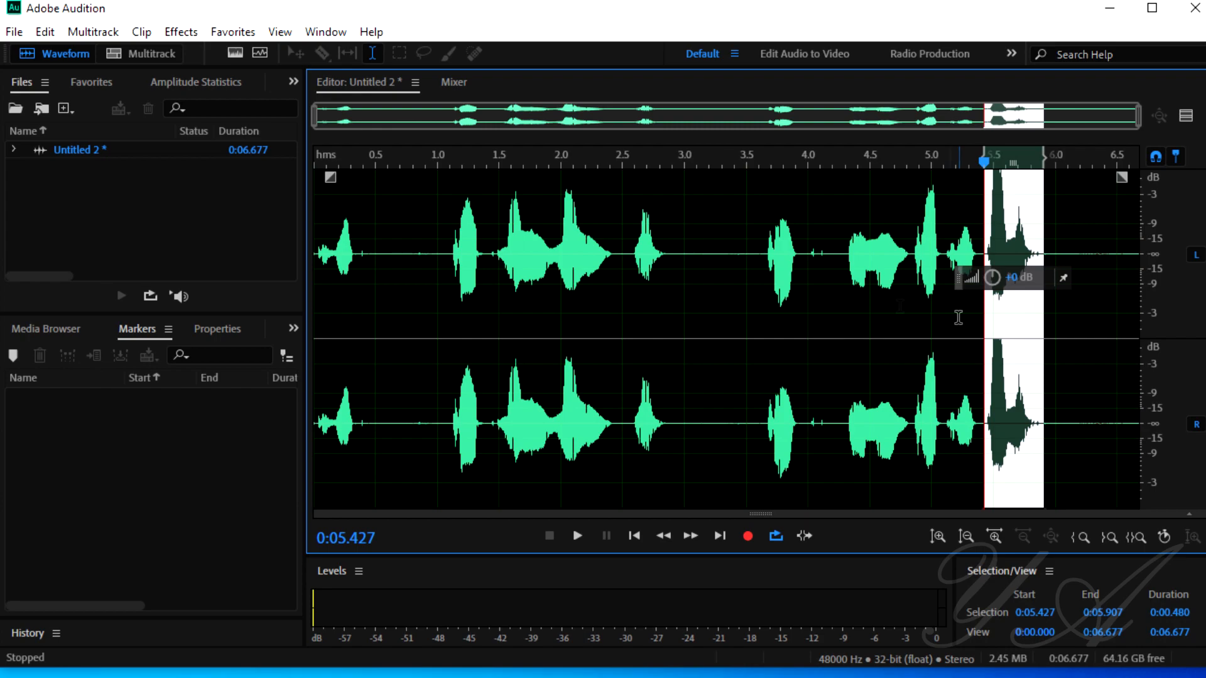
# Step: Select the entire test recording and delete it
pyautogui.doubleClick(615, 341)
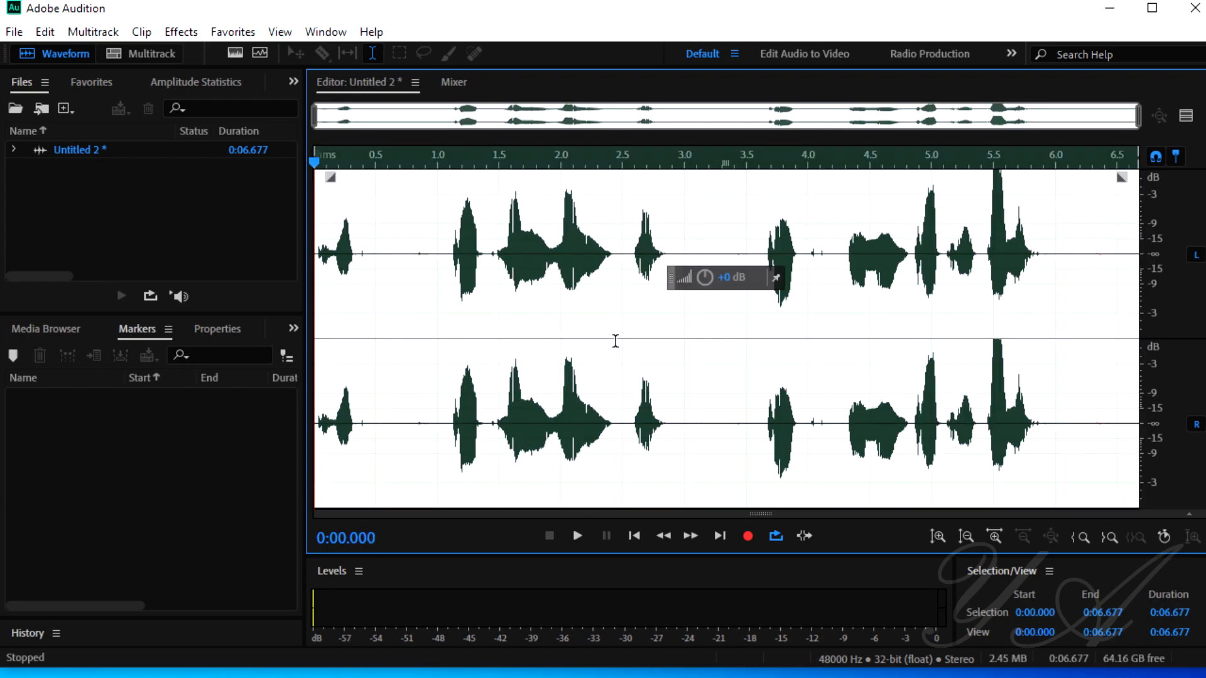
pyautogui.press('Delete')
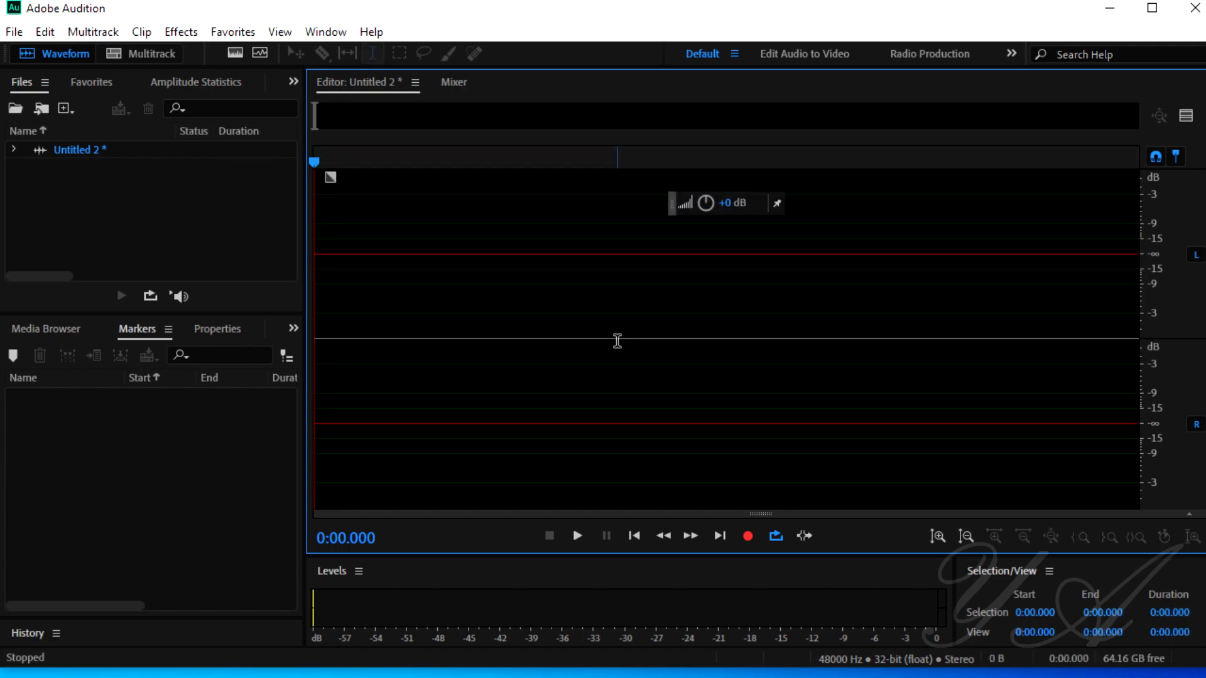
# Step: Record a new voice test of about 6.7 seconds and examine its loud peak from 0:02.316 to 0:02.624
pyautogui.click(747, 536)
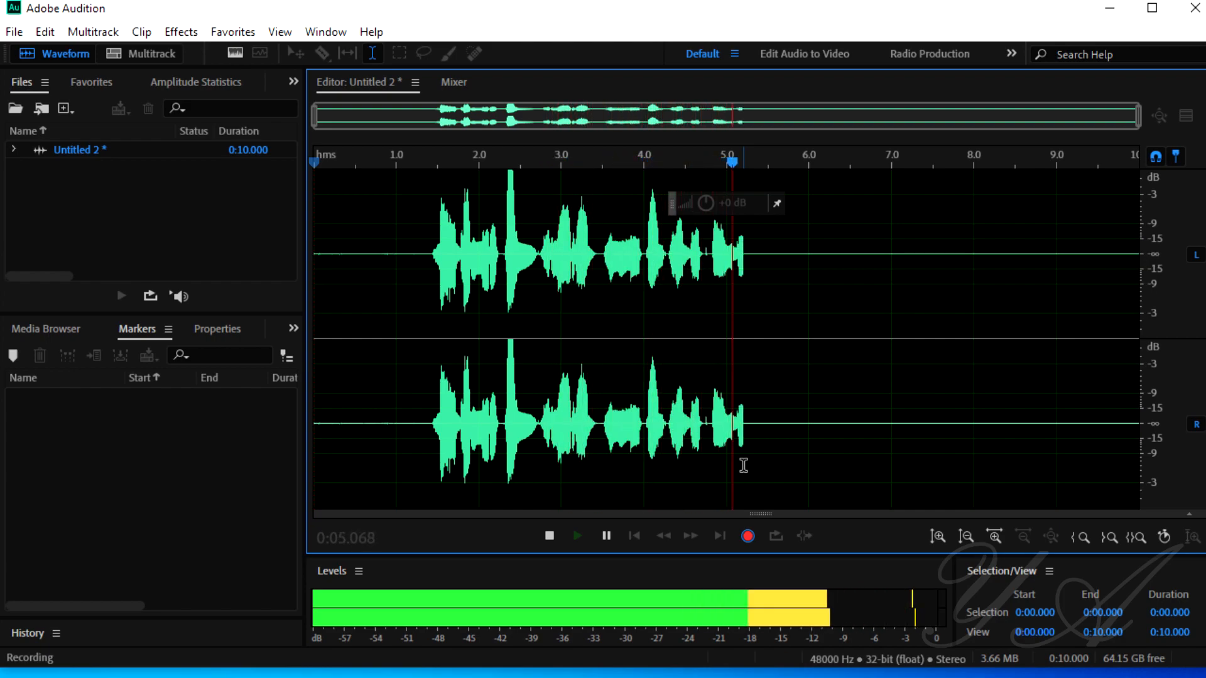
pyautogui.press('space')
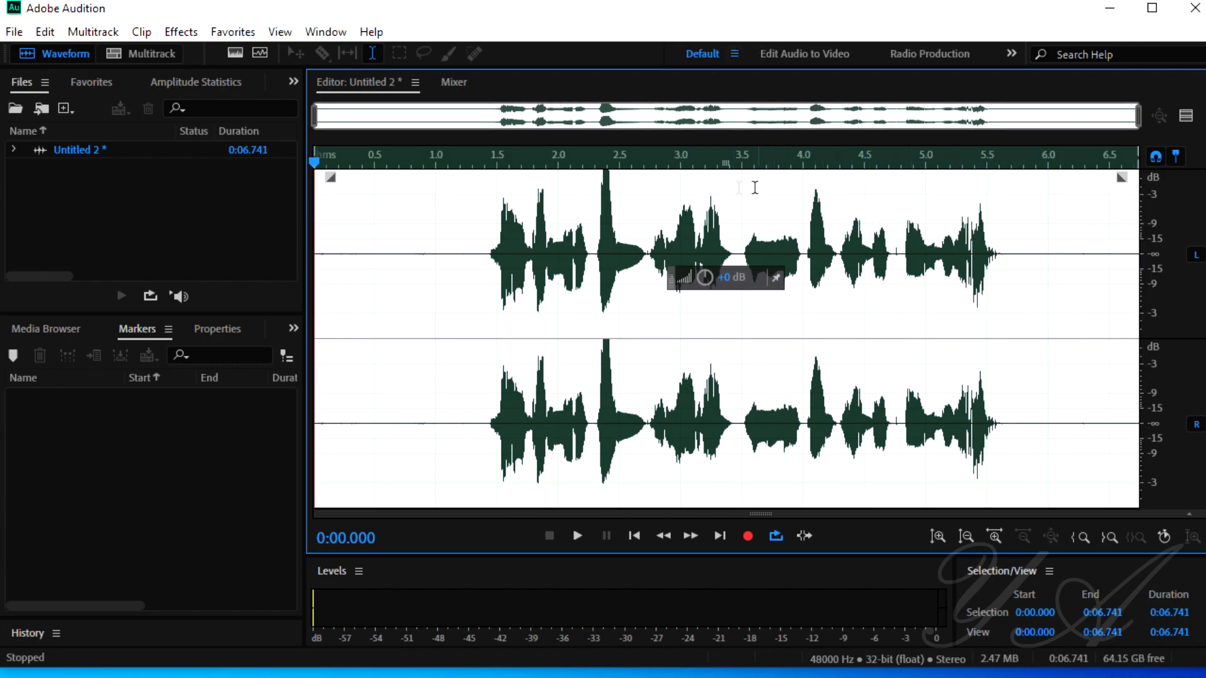
pyautogui.moveTo(598, 184); pyautogui.dragTo(634, 189)
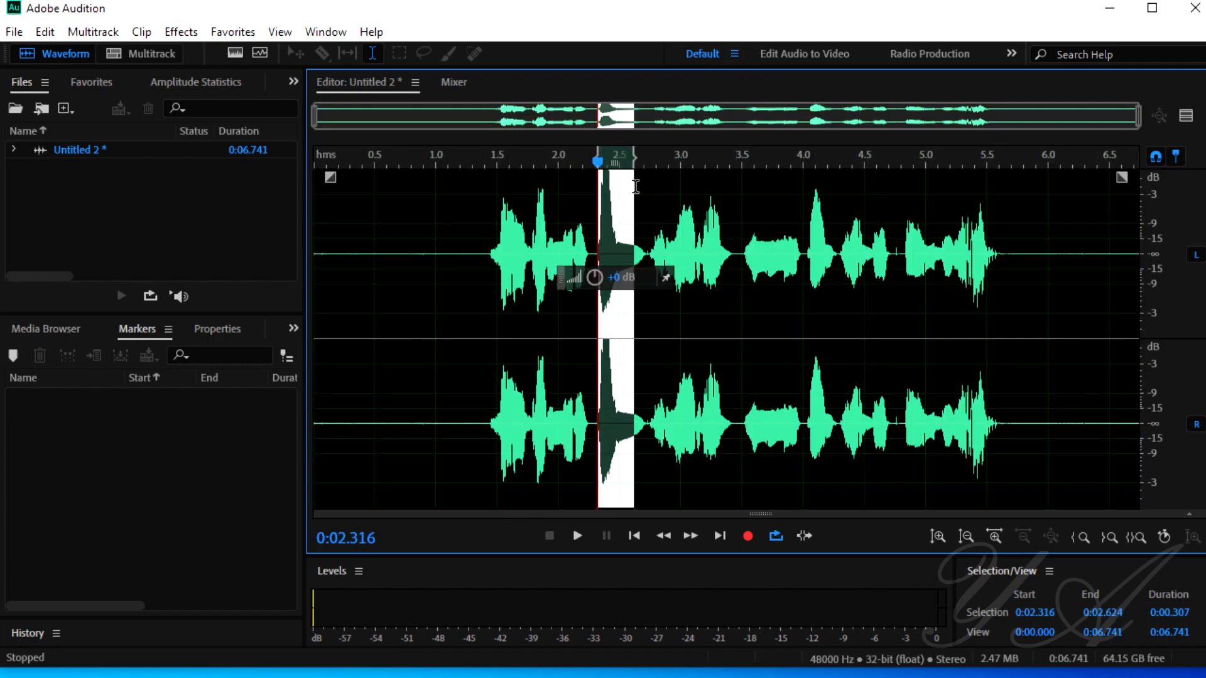
pyautogui.click(667, 221)
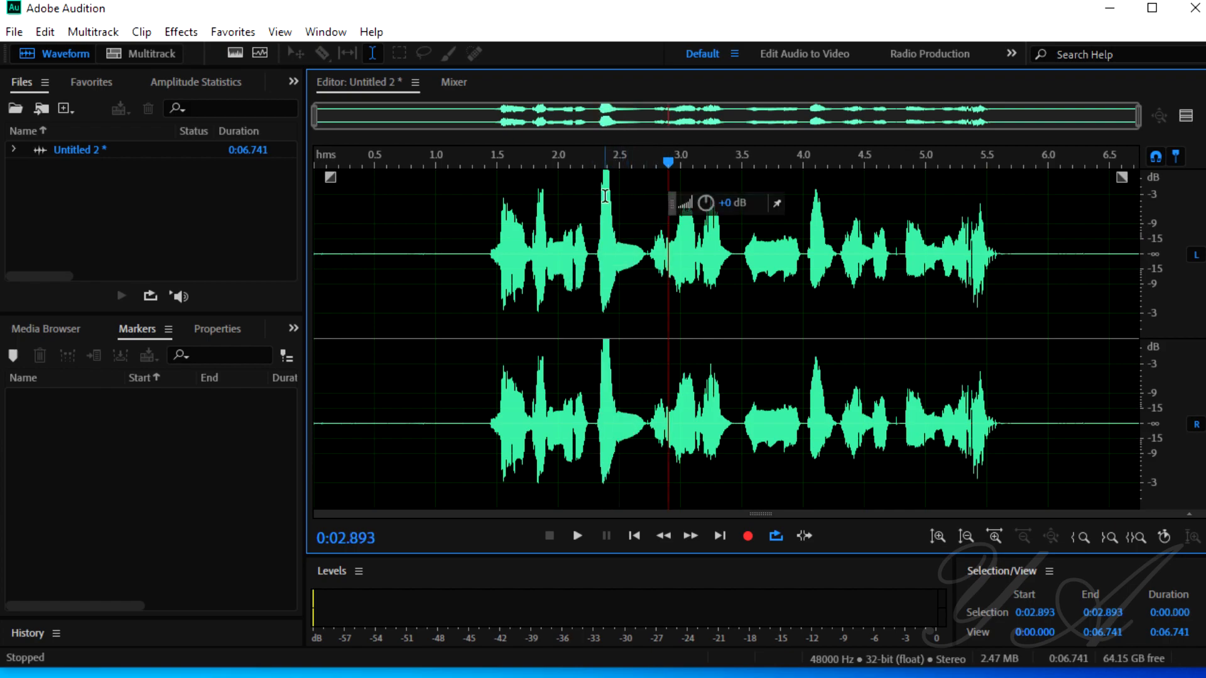
pyautogui.click(1063, 234)
pyautogui.moveTo(1030, 244); pyautogui.dragTo(476, 202)
pyautogui.click(804, 239)
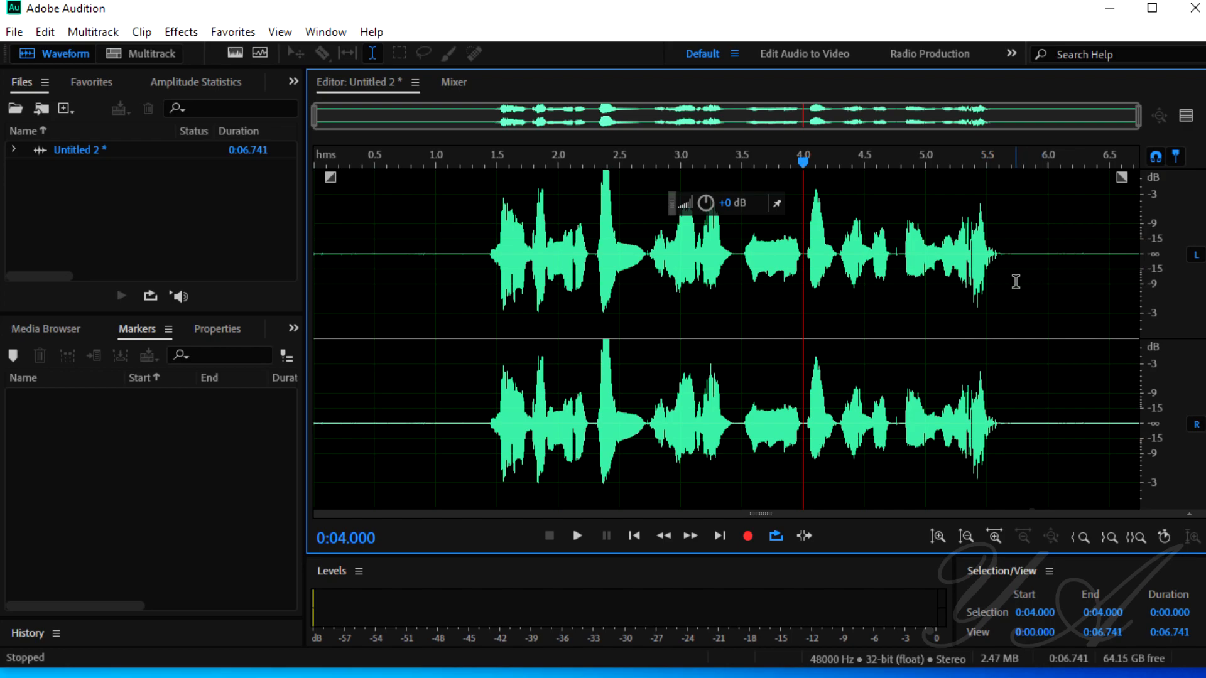
# Step: Capture a noise print from the silent passage between 0:05.779 and 0:06.679
pyautogui.click(1048, 255)
pyautogui.moveTo(1022, 251); pyautogui.dragTo(1089, 252)
pyautogui.rightClick(1089, 254)
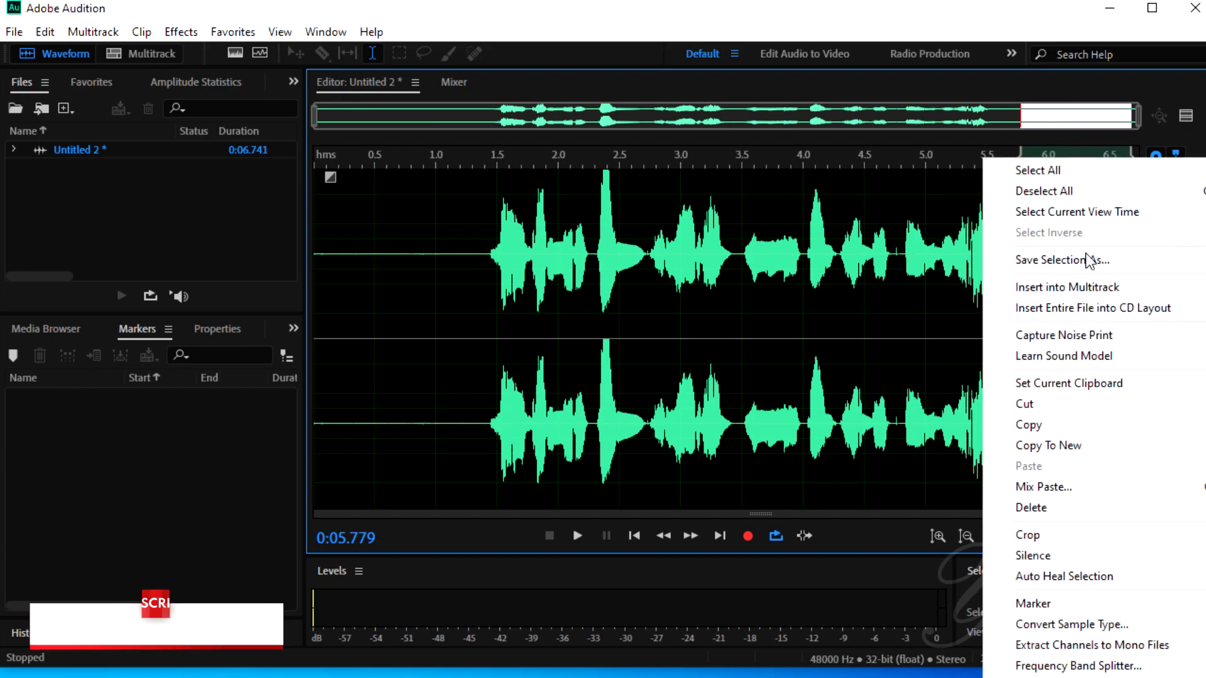
pyautogui.click(1082, 334)
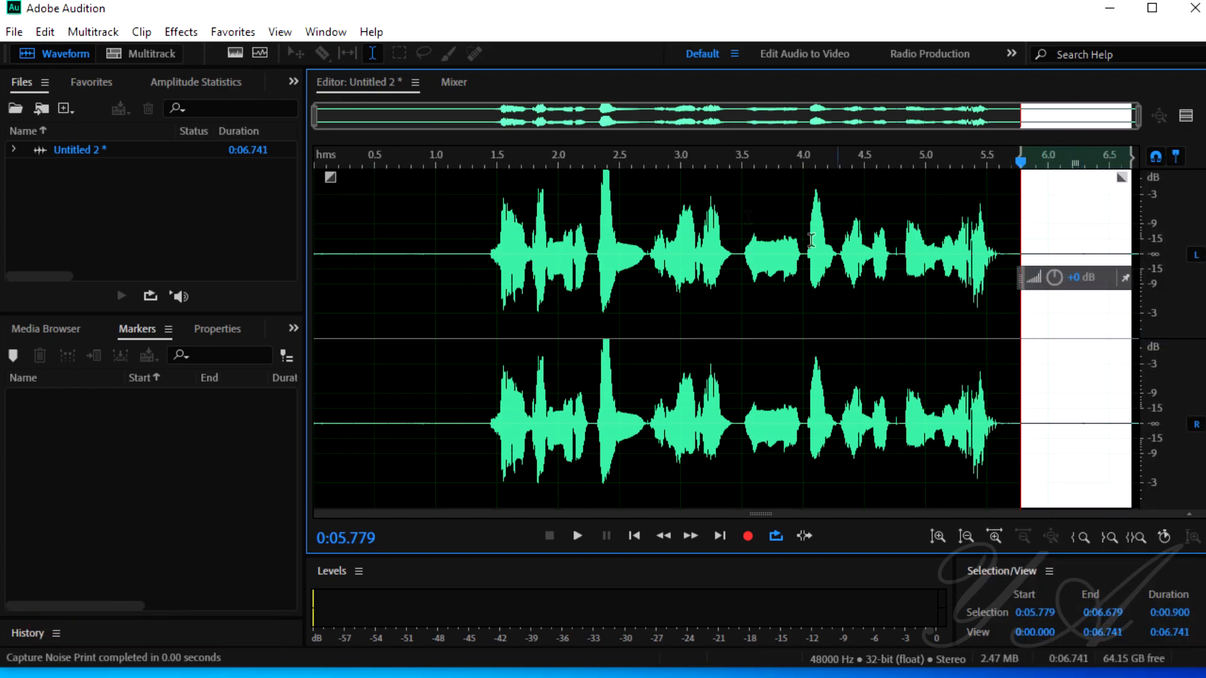
# Step: Apply Noise Reduction to the whole recording using the captured noise print, at 100% and reduced by 100 dB
pyautogui.click(680, 251)
pyautogui.click(183, 35)
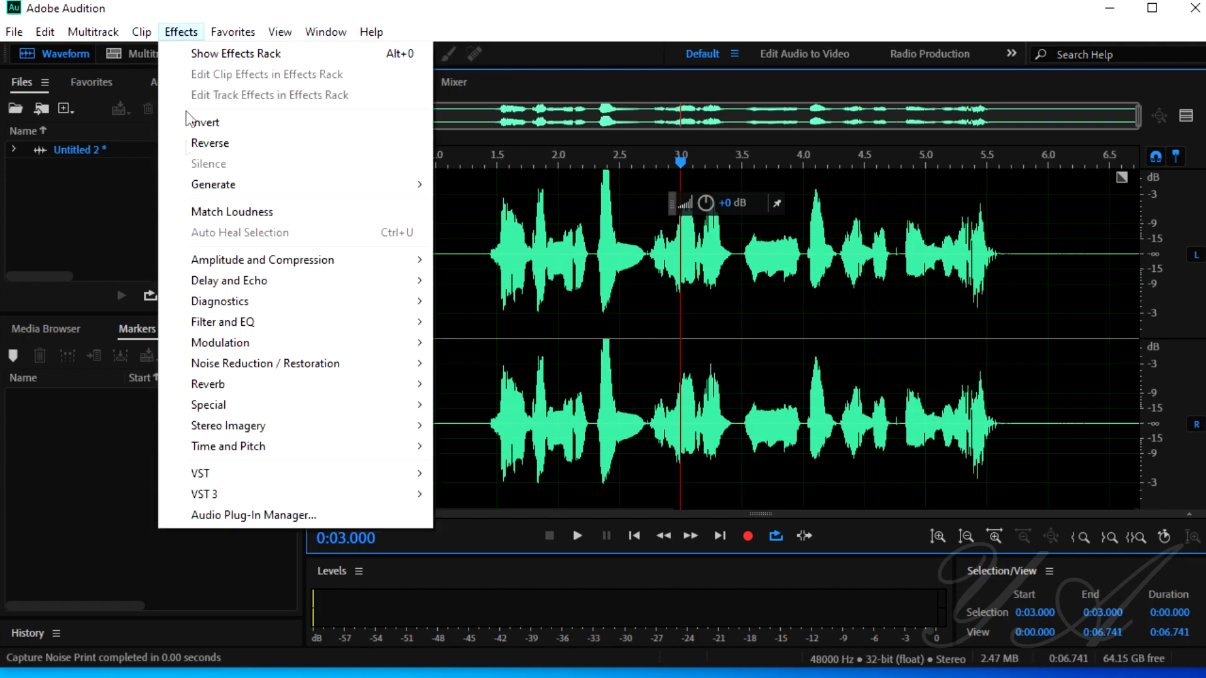
pyautogui.moveTo(252, 368)
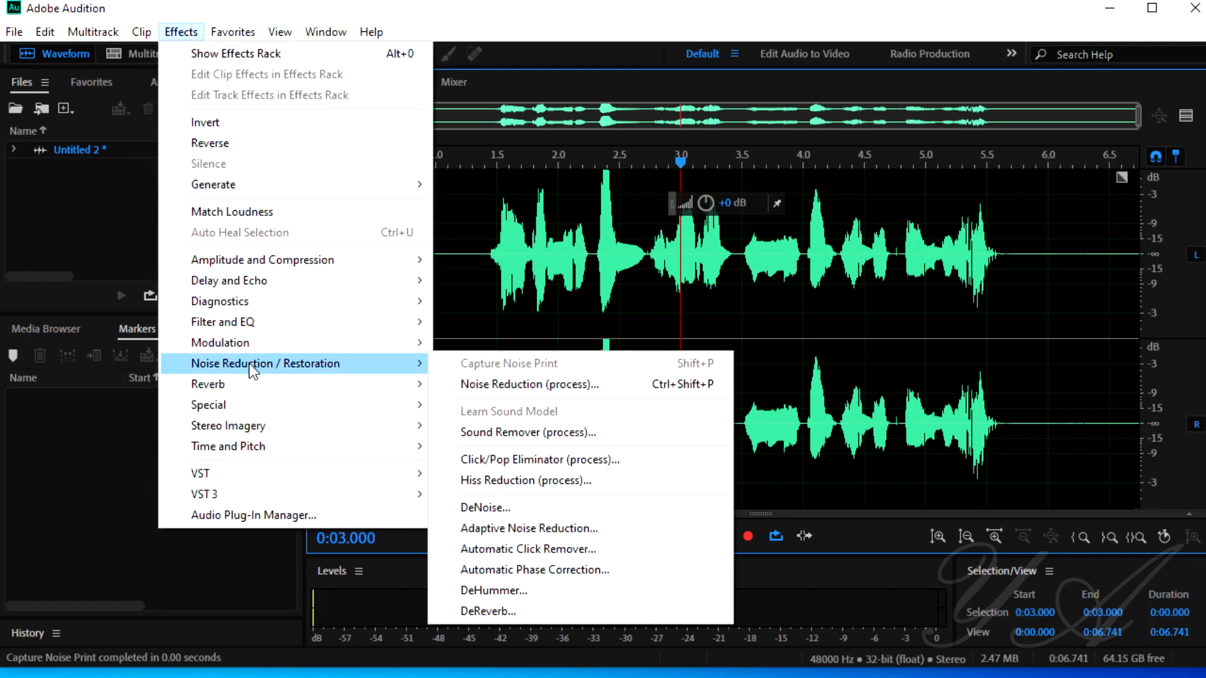
pyautogui.click(488, 385)
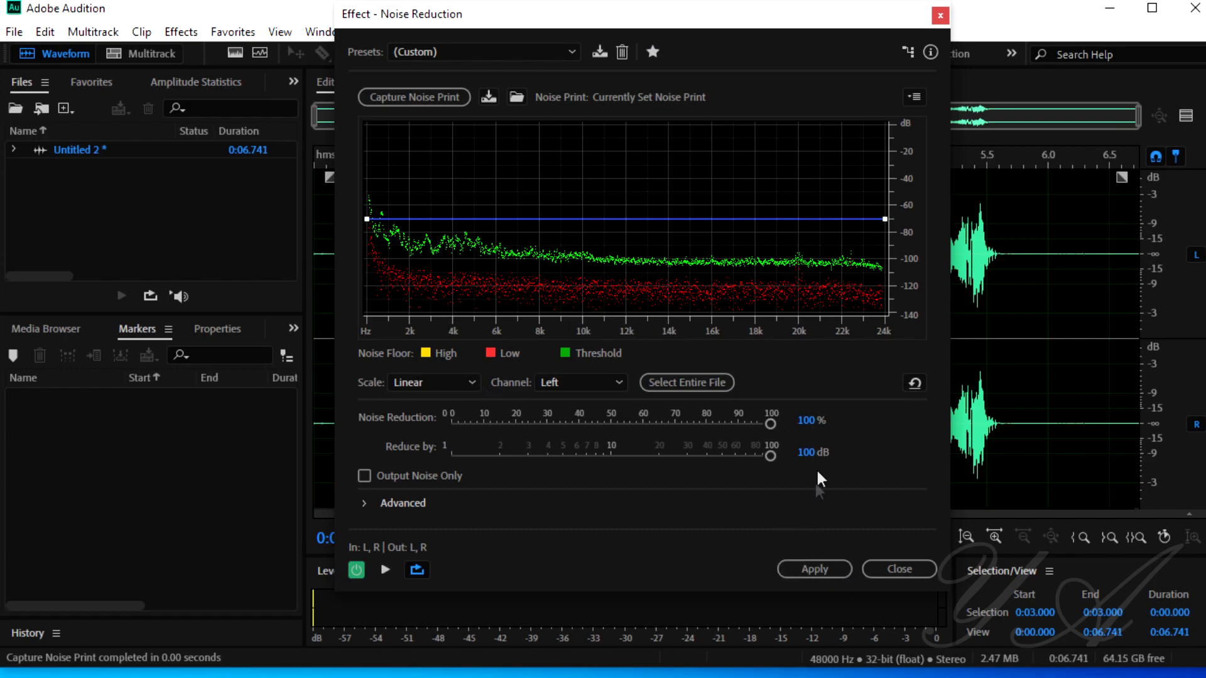
pyautogui.click(813, 569)
pyautogui.click(864, 346)
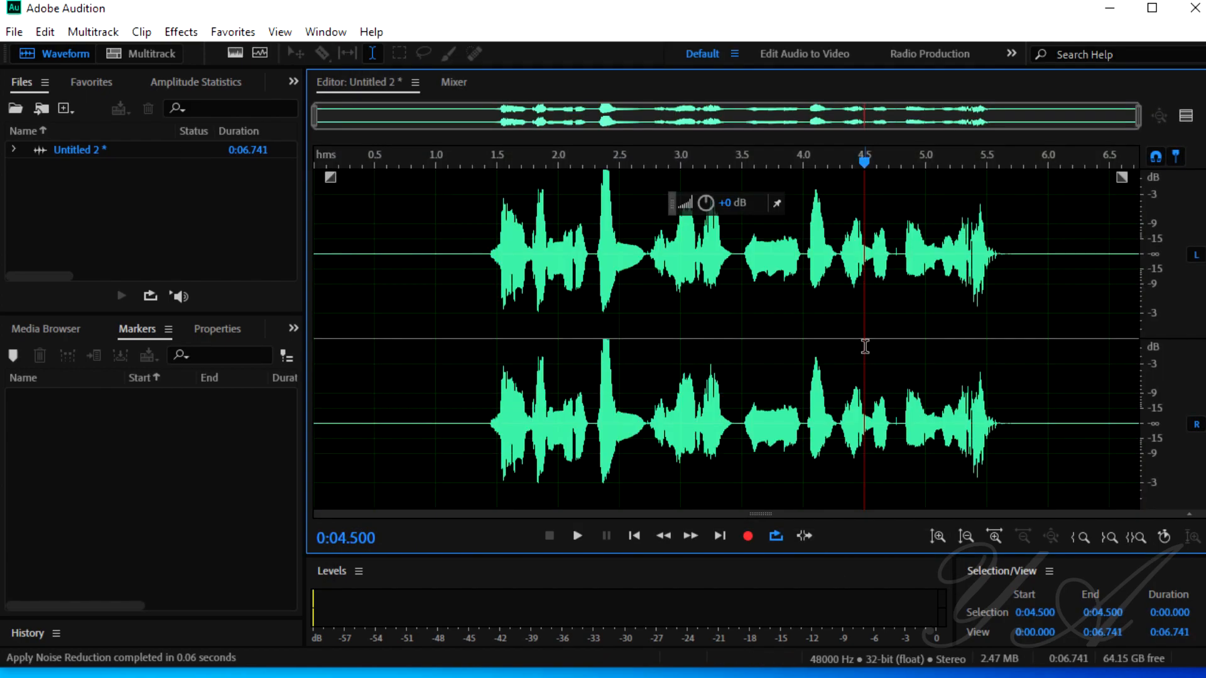
pyautogui.click(966, 339)
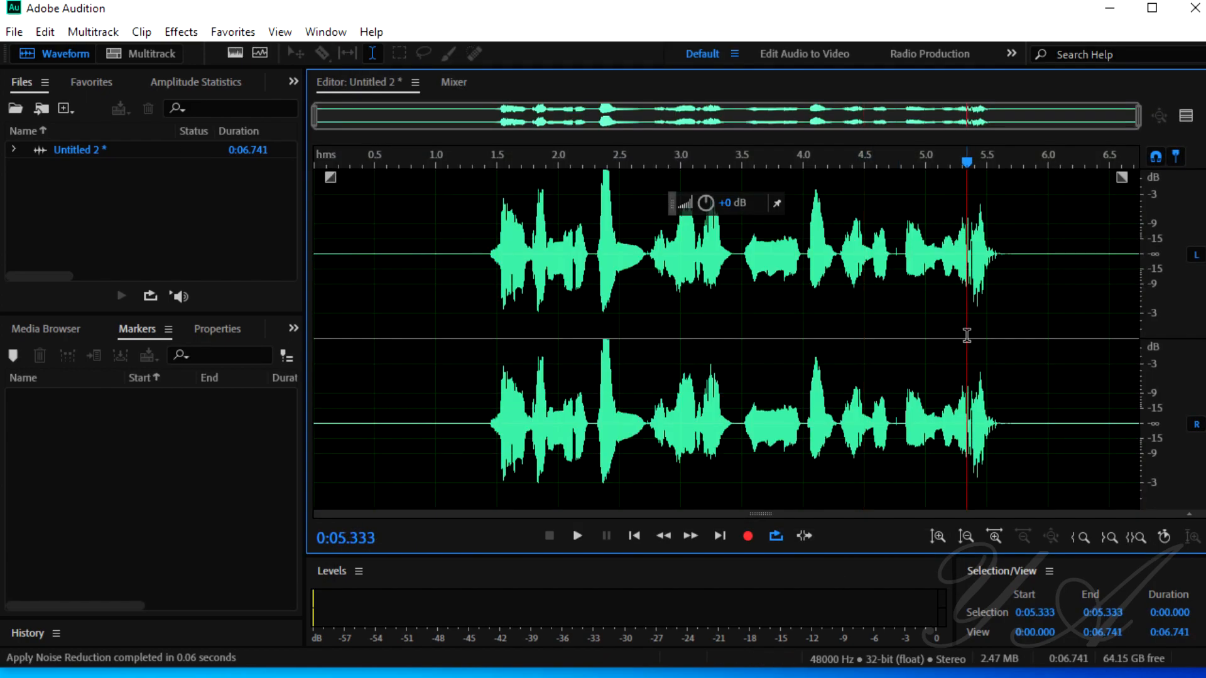
# Step: Apply the Vocal Enhancer effect to the whole recording with the Male option
pyautogui.click(171, 30)
pyautogui.moveTo(263, 402)
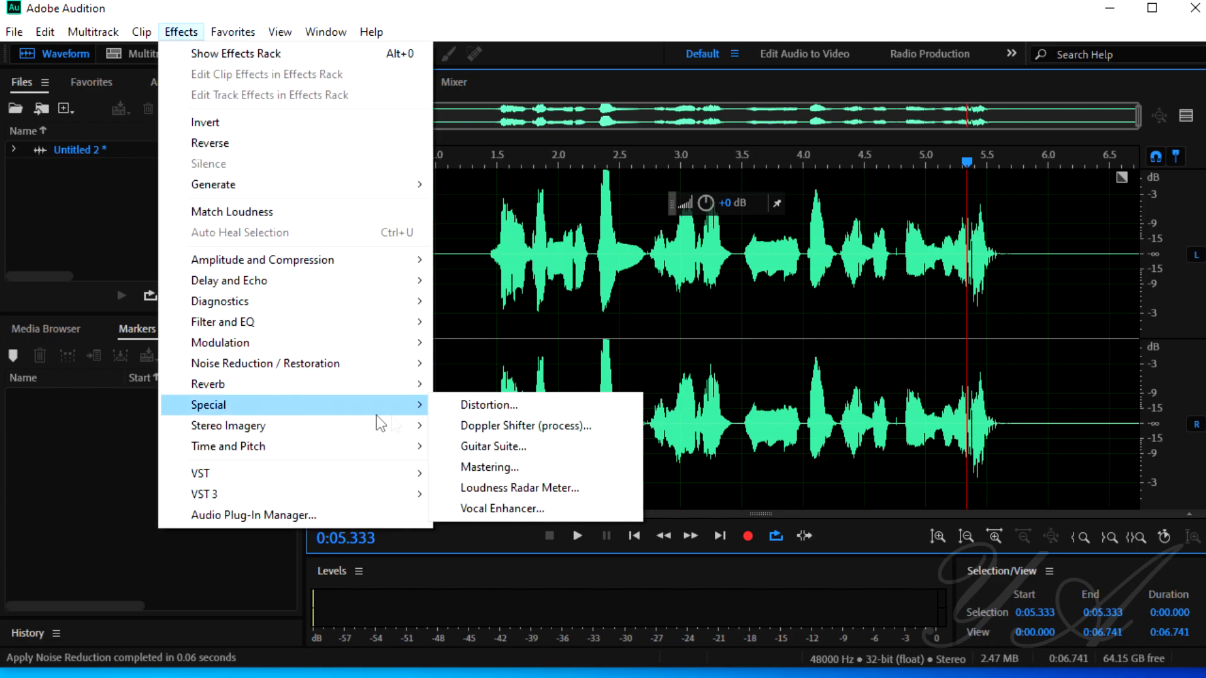
pyautogui.click(519, 507)
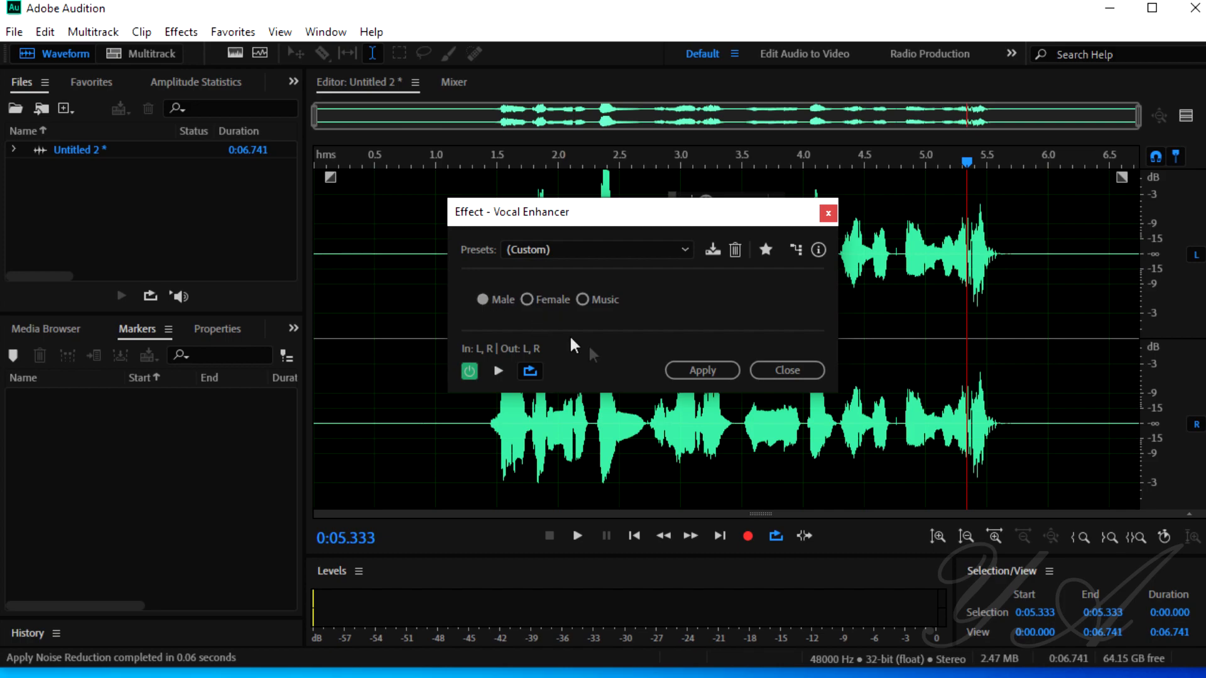
pyautogui.click(702, 370)
pyautogui.click(770, 374)
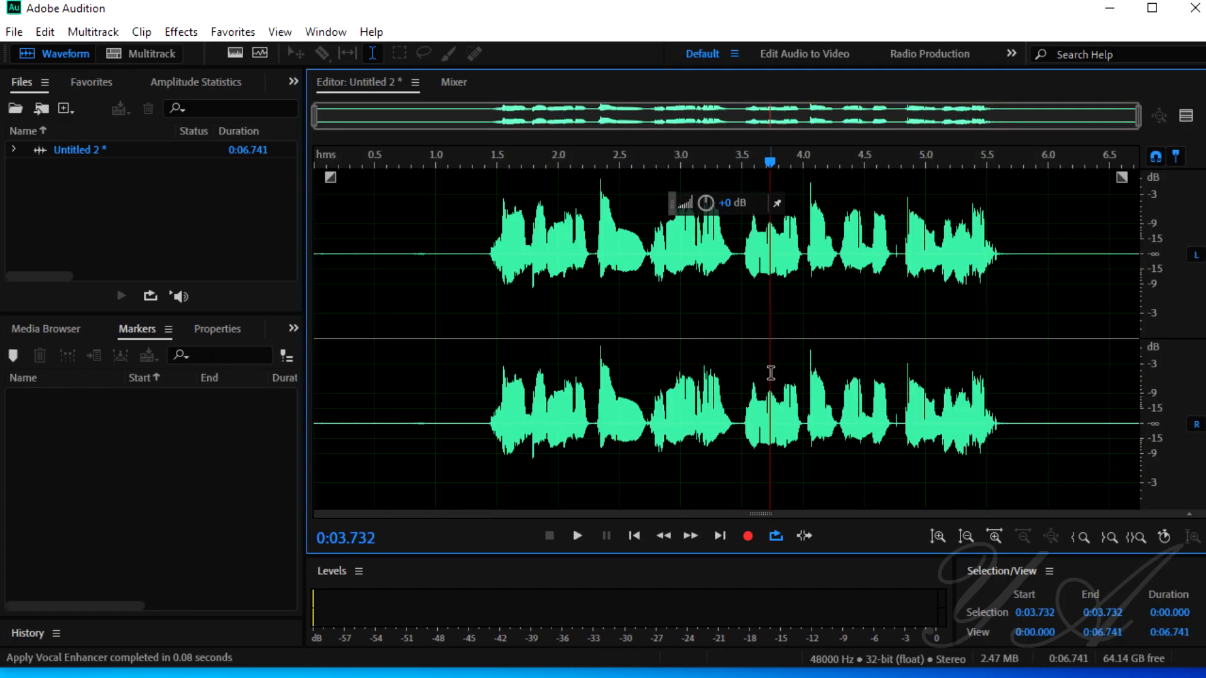
pyautogui.click(181, 33)
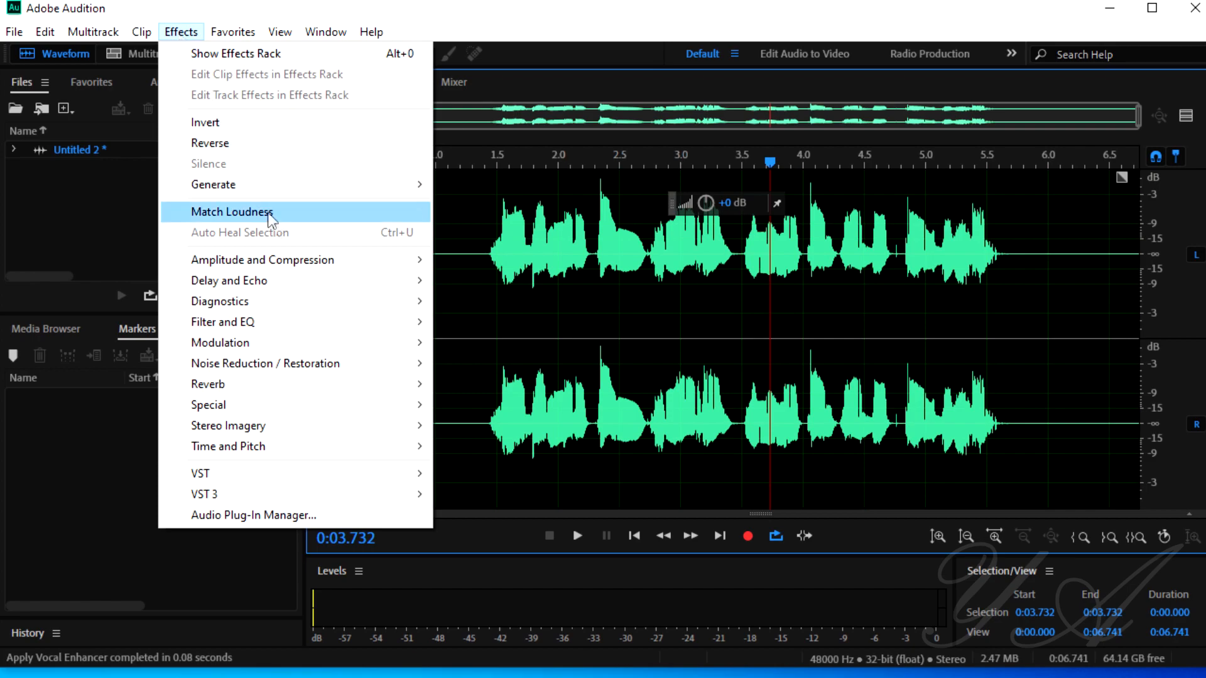
pyautogui.moveTo(309, 269)
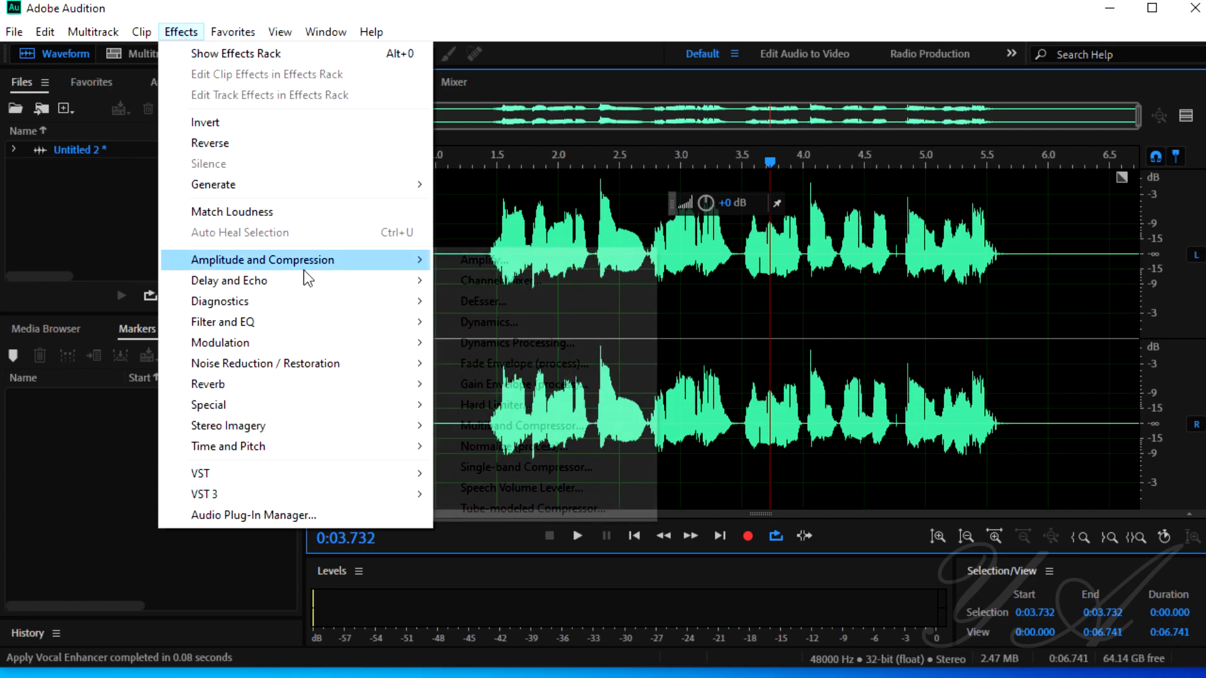
pyautogui.click(517, 424)
pyautogui.click(504, 62)
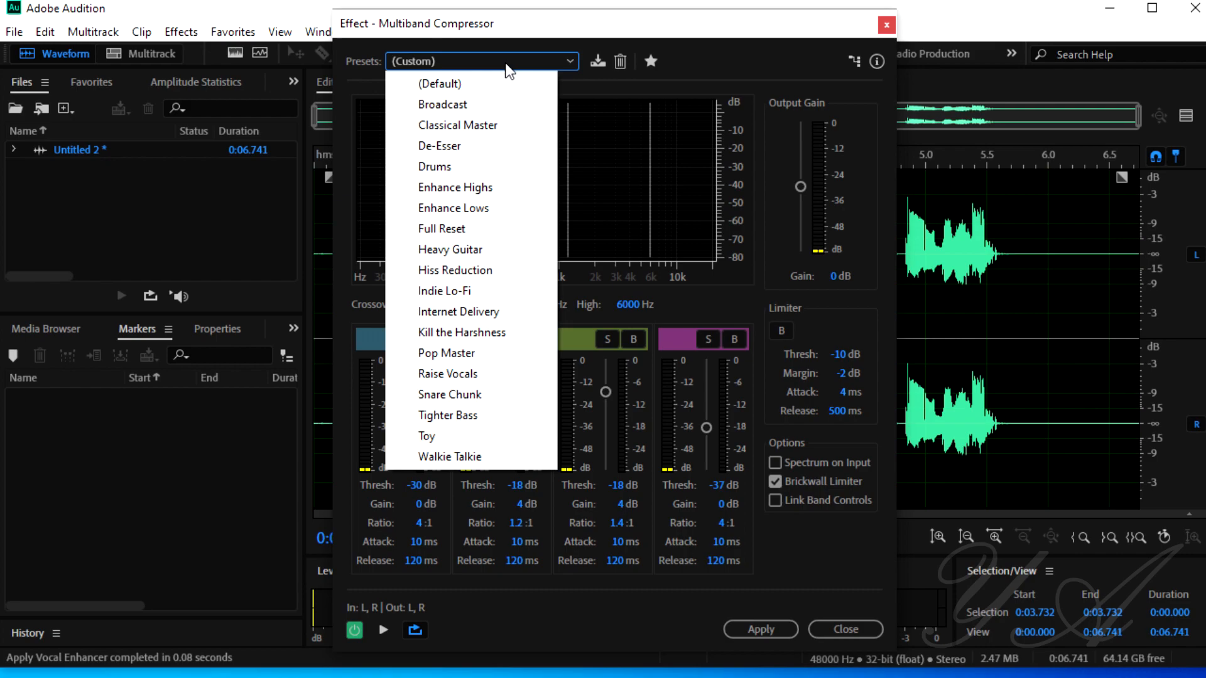
pyautogui.click(463, 105)
pyautogui.click(886, 24)
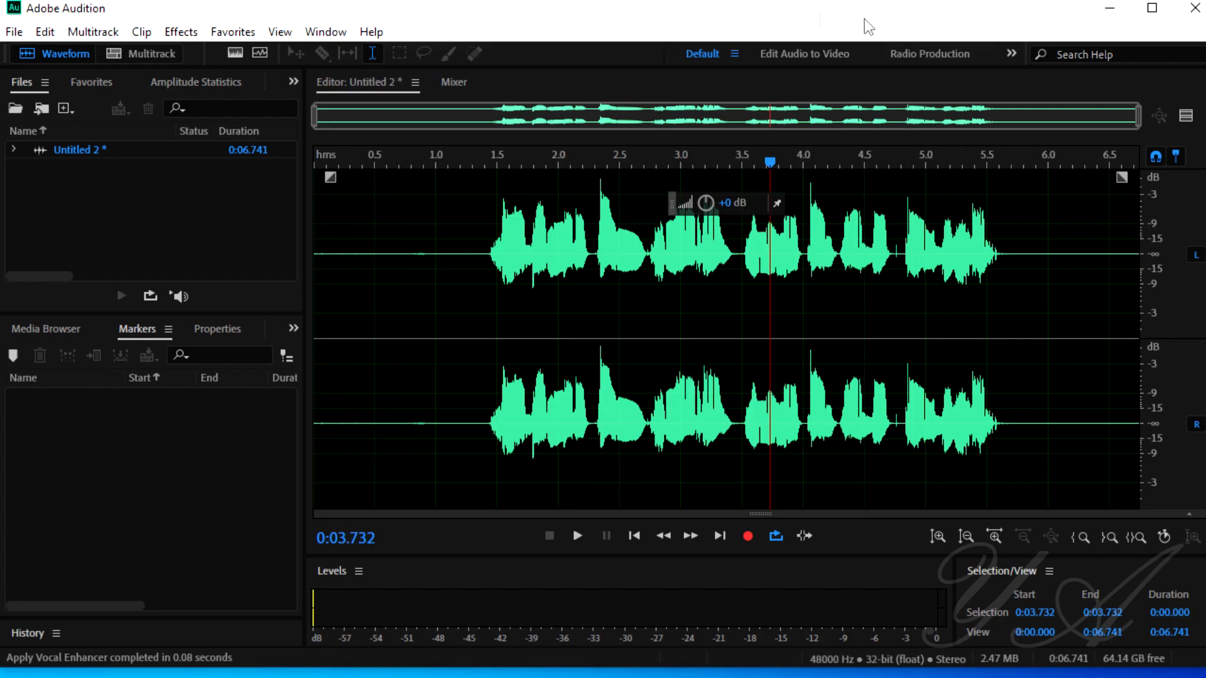
# Step: Apply the Mastering effect with the Subtle Clarity preset to the whole recording, then clear the selection
pyautogui.click(179, 32)
pyautogui.moveTo(234, 410)
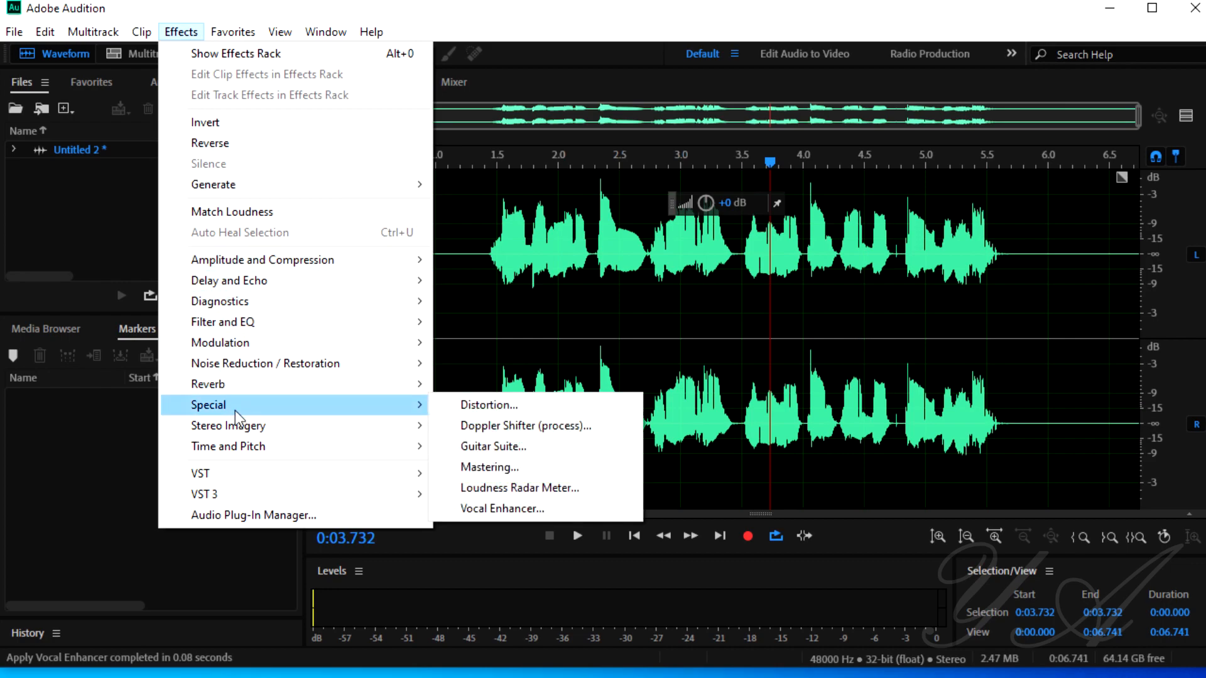
pyautogui.click(487, 465)
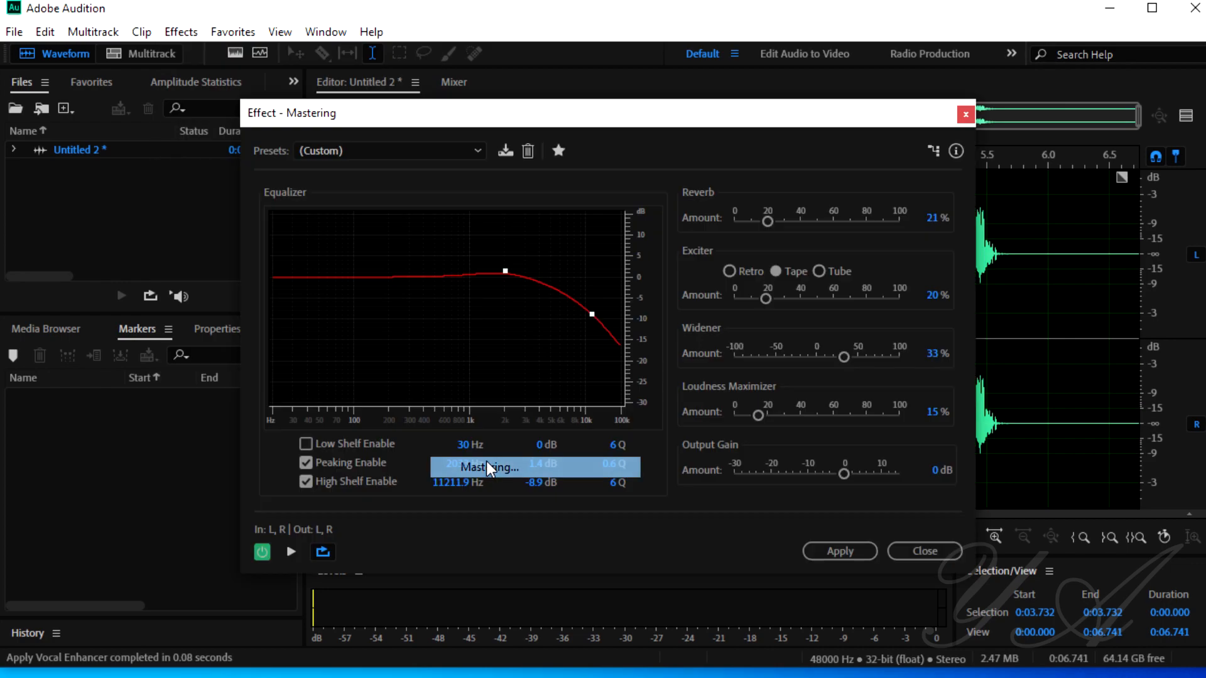
pyautogui.click(450, 151)
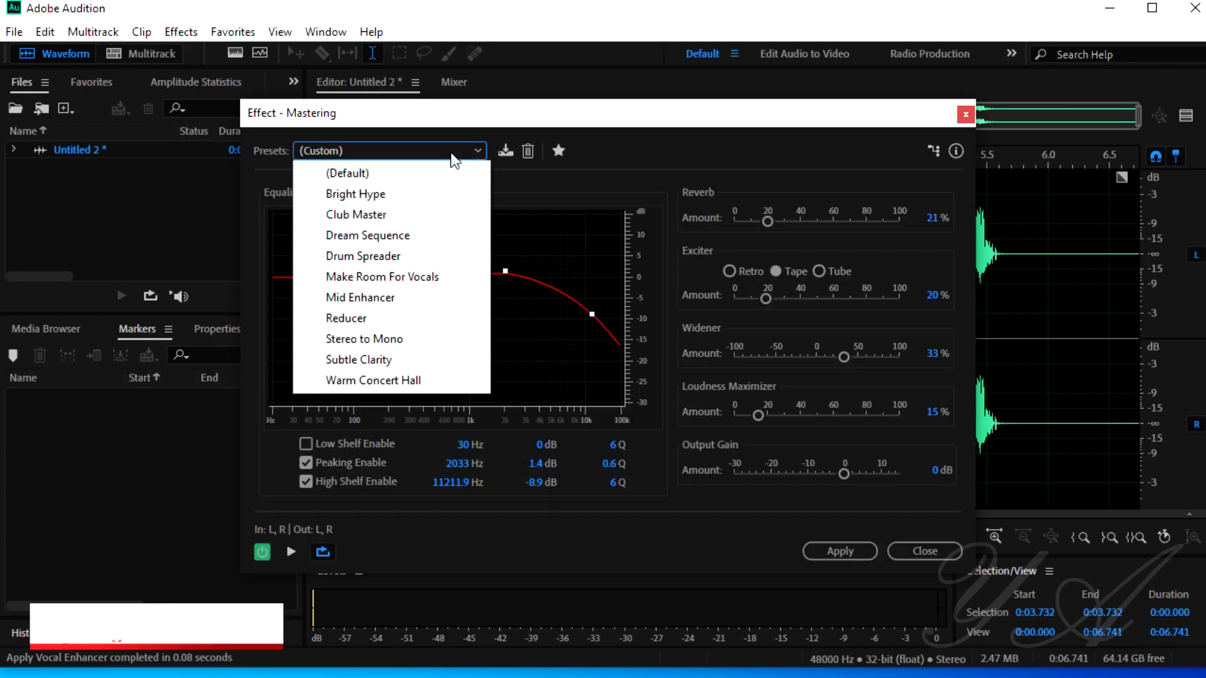
pyautogui.click(375, 363)
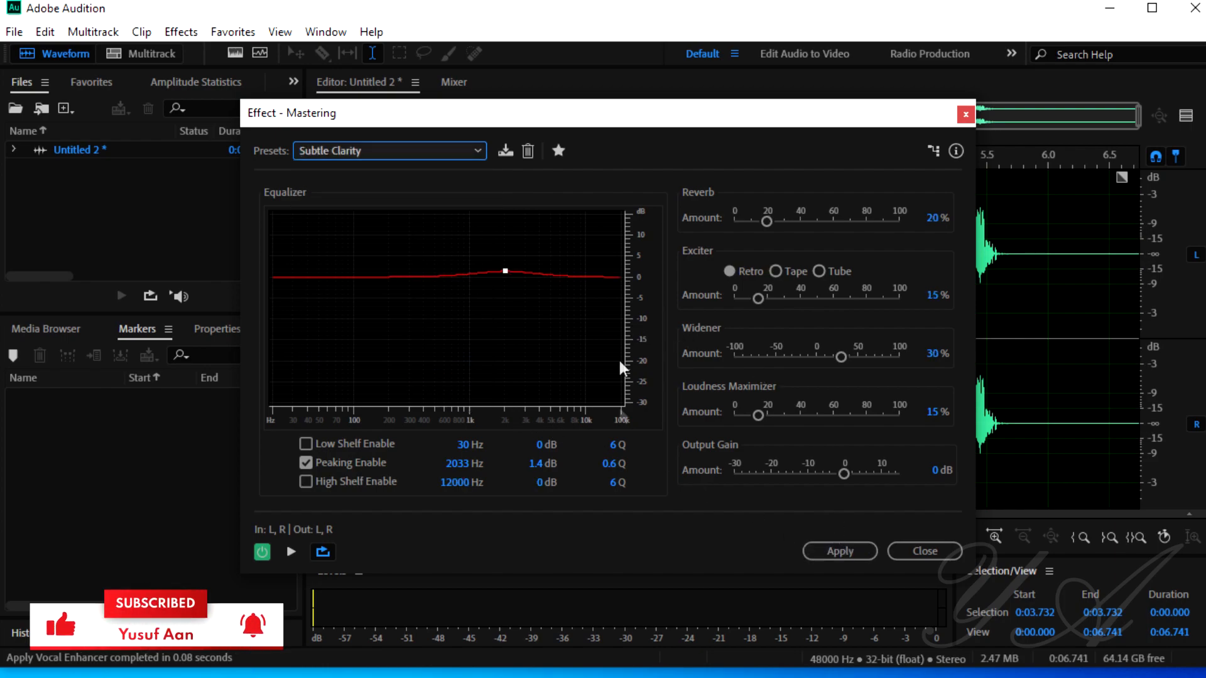
pyautogui.click(837, 551)
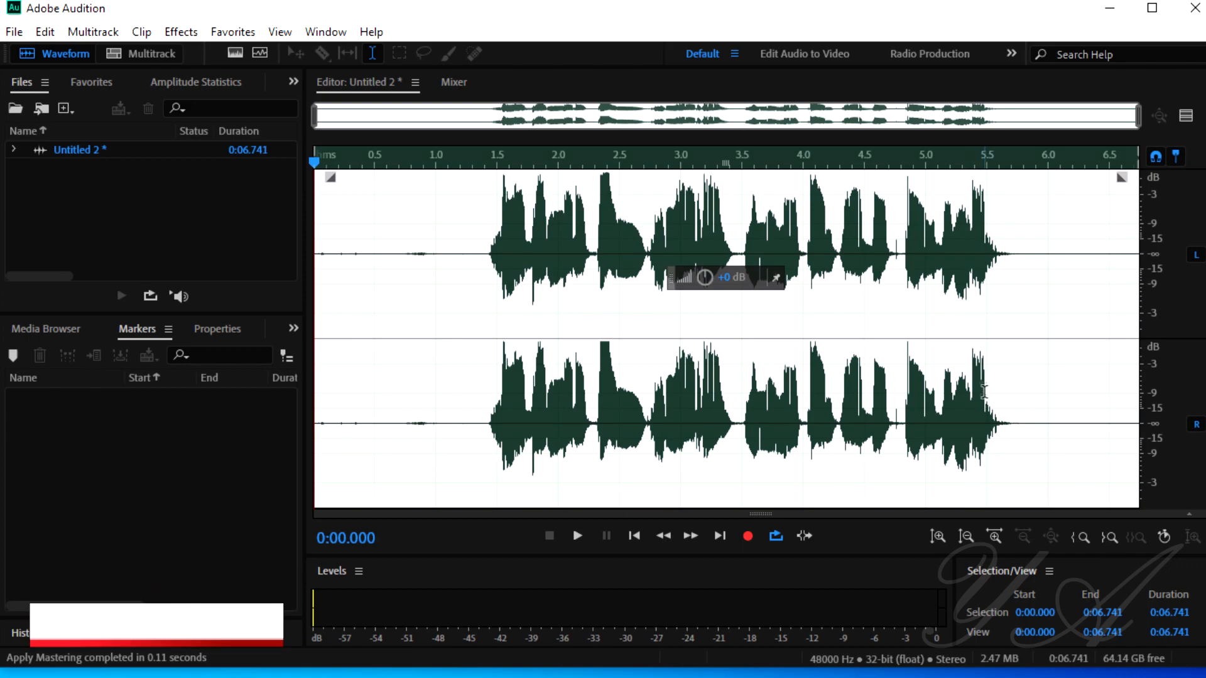
pyautogui.click(987, 440)
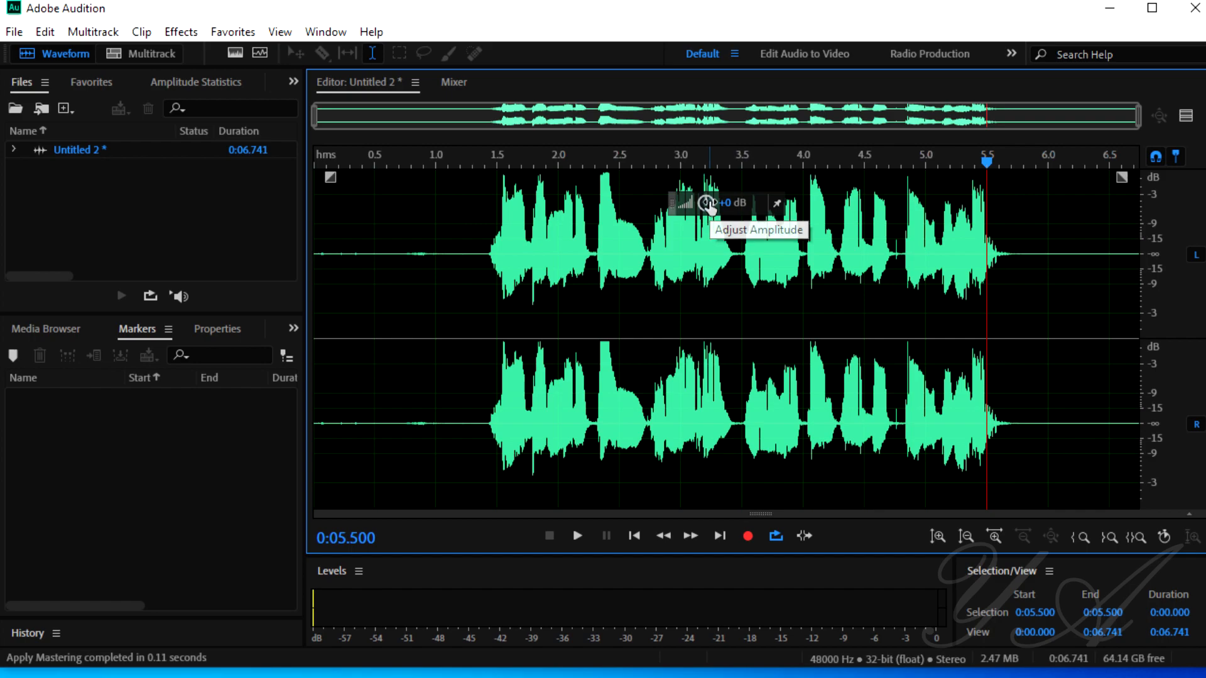
# Step: Lower the whole recording's amplitude slightly and play it back from 0:01.362 to about 0:05.7
pyautogui.moveTo(709, 207); pyautogui.dragTo(701, 206)
pyautogui.click(683, 215)
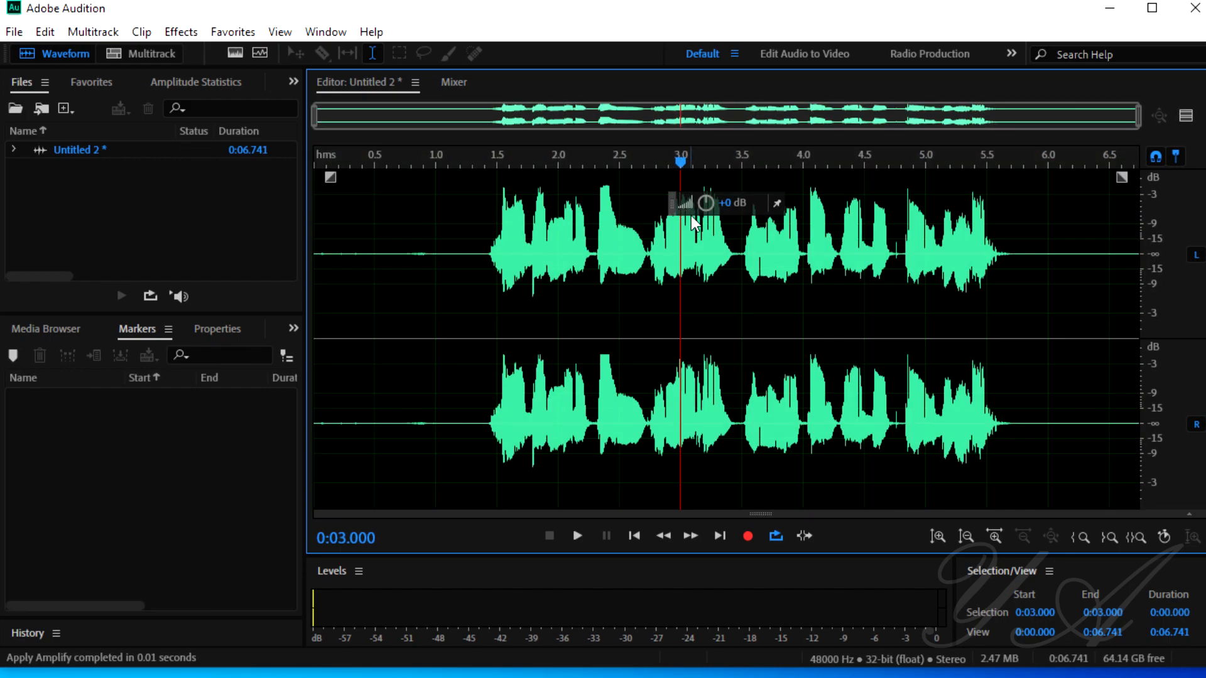
pyautogui.click(480, 237)
pyautogui.press('space')
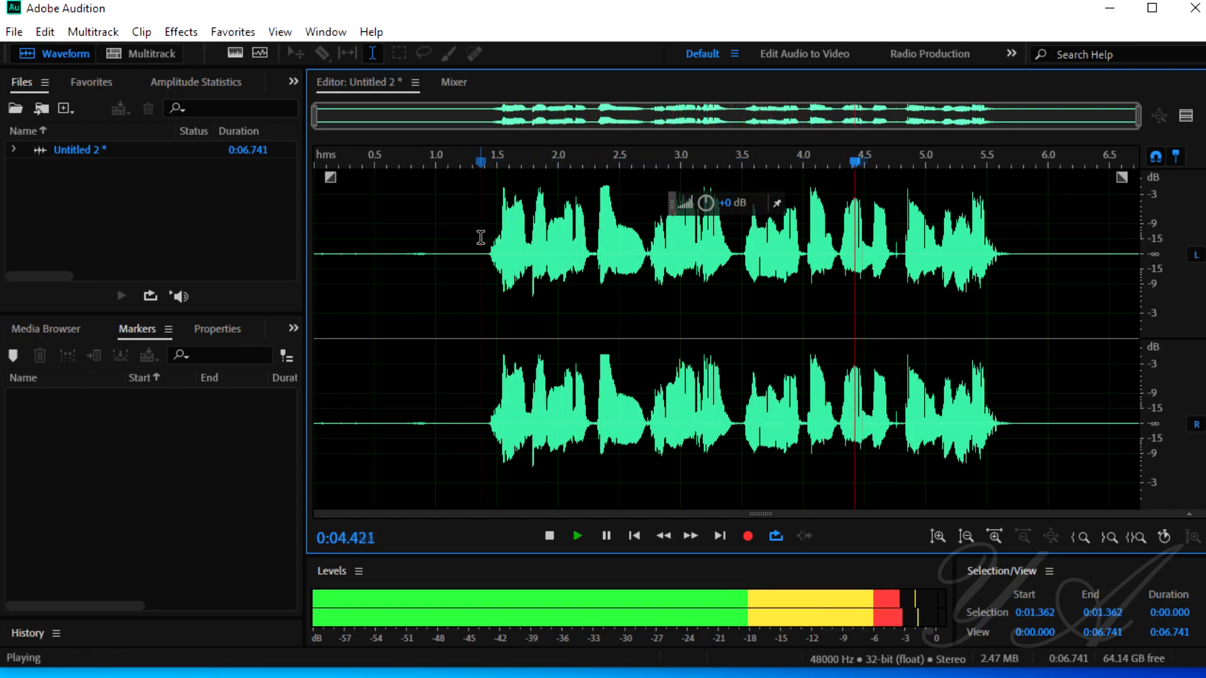
pyautogui.press('space')
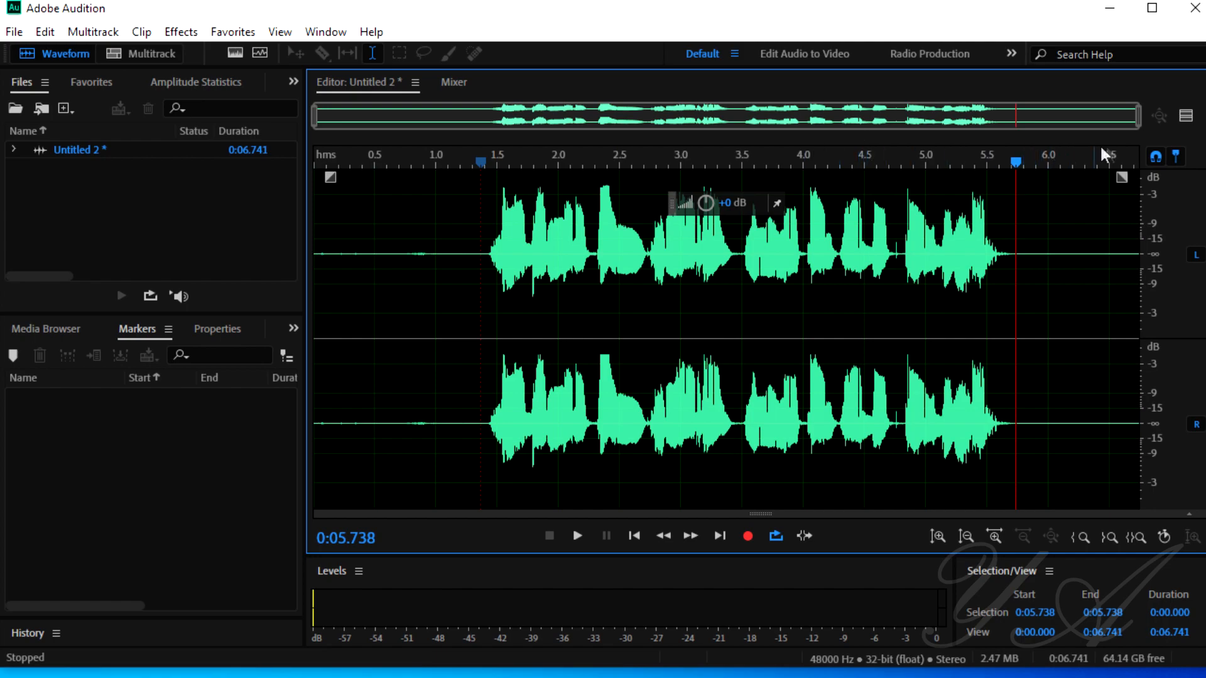
# Step: Show the Preview Editor and compare both waveforms by selecting 0:01.277 to 0:05.000, then 0:01.200 to 0:04.386
pyautogui.click(1181, 119)
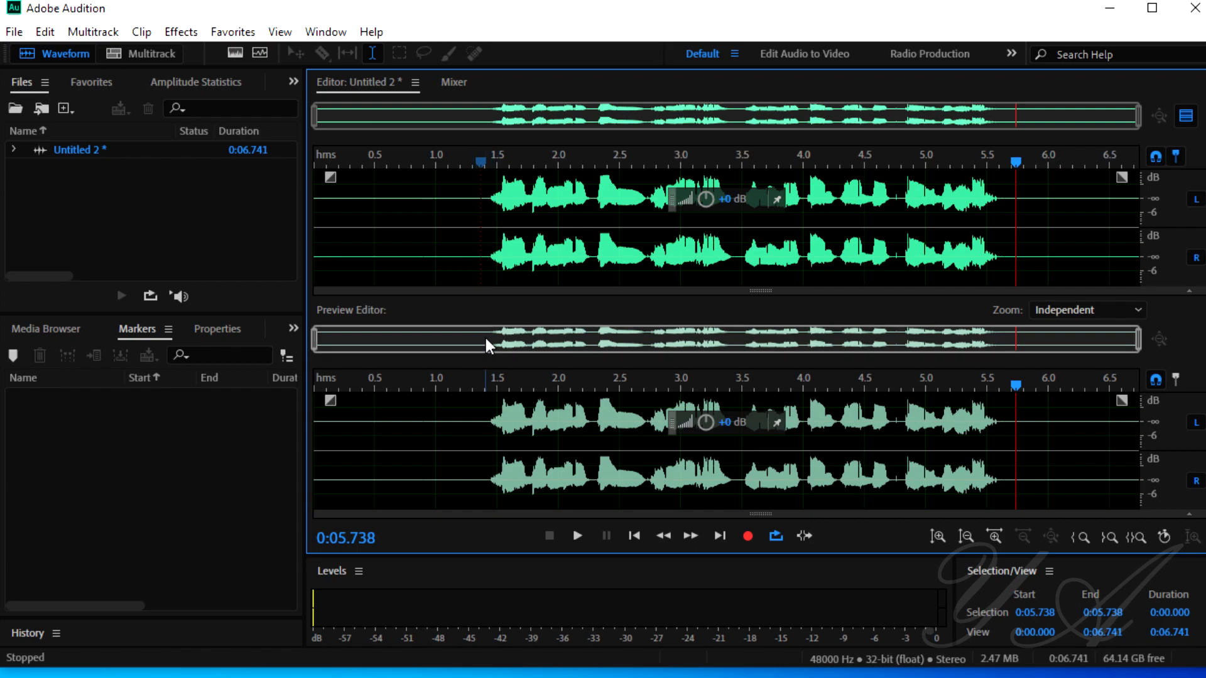
pyautogui.moveTo(471, 204); pyautogui.dragTo(929, 257)
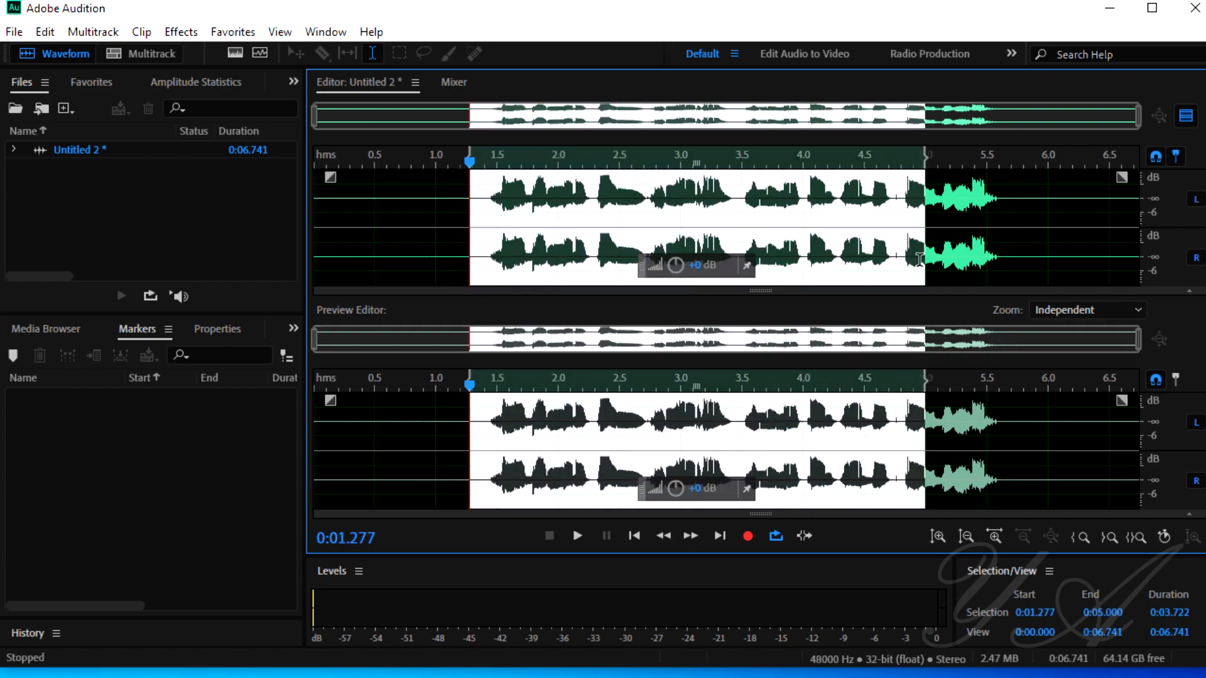
pyautogui.click(644, 448)
pyautogui.moveTo(470, 447); pyautogui.dragTo(851, 448)
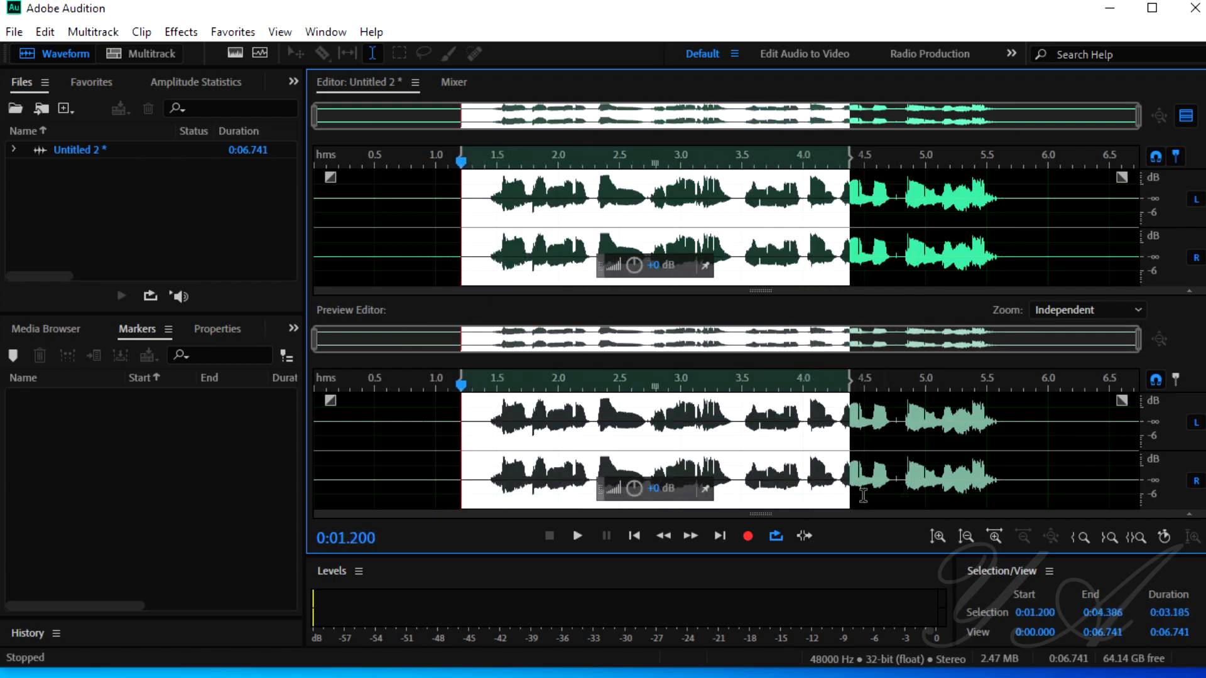
pyautogui.click(995, 467)
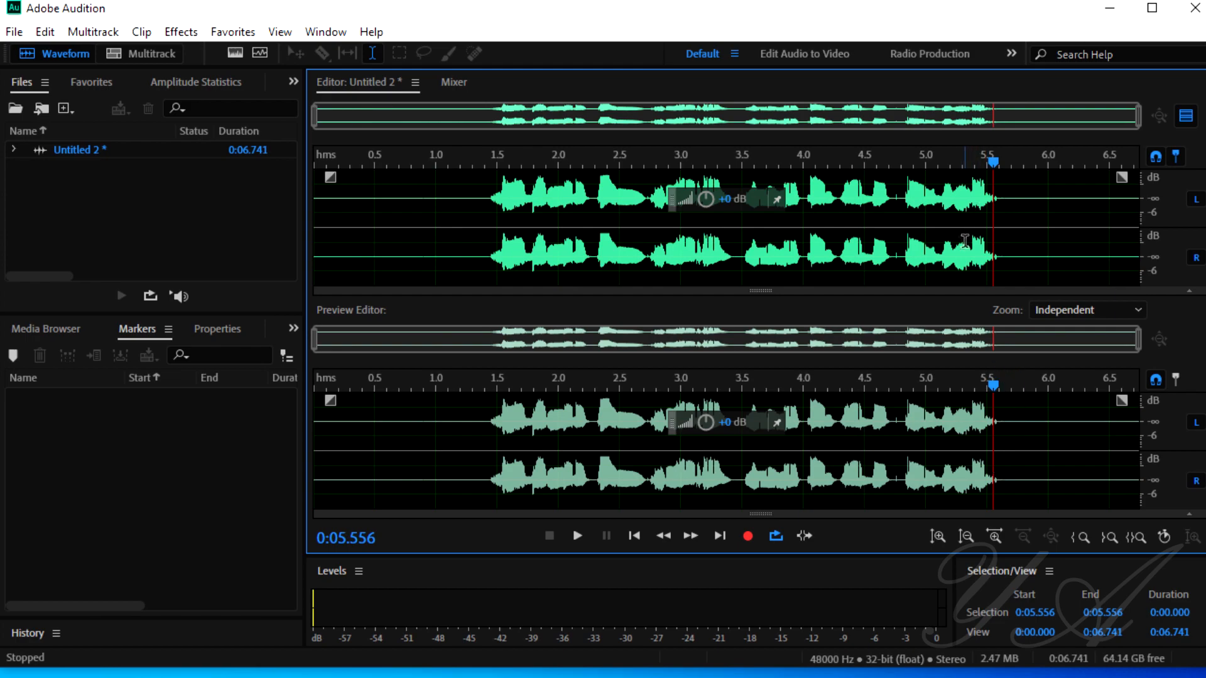